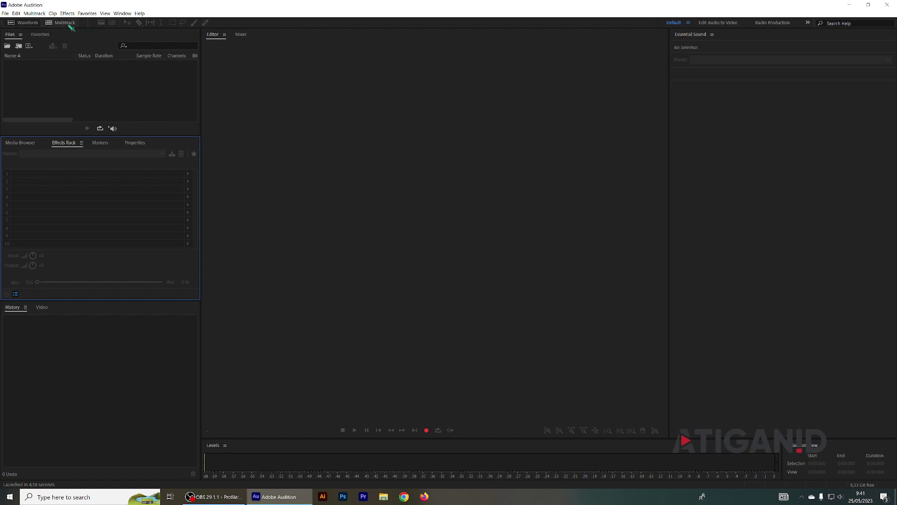
# - Create a new stereo audio file named An Nas at 48000 Hz and 32-bit float
pyautogui.click(26, 23)
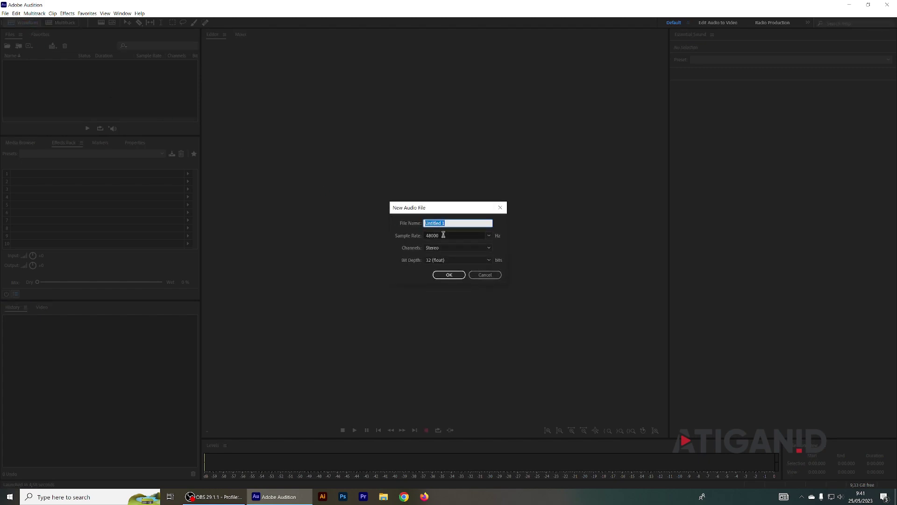
pyautogui.write('An Nas')
pyautogui.click(449, 275)
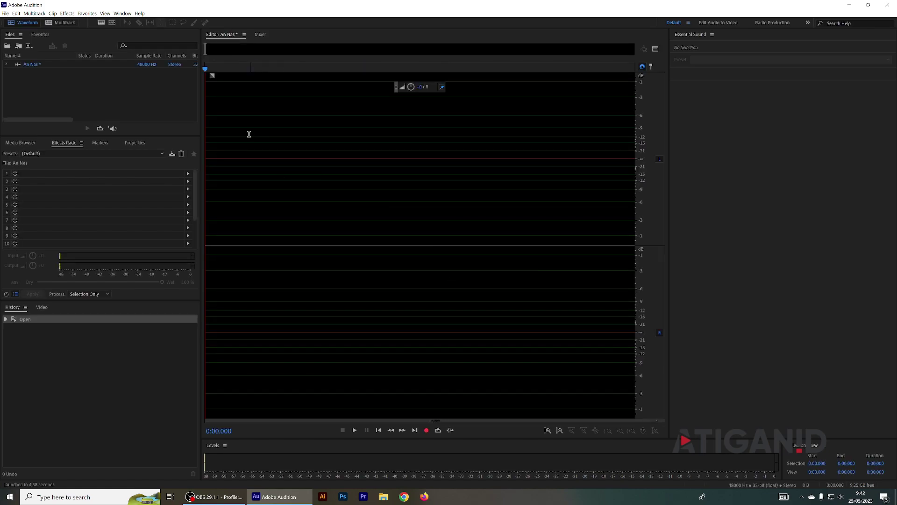
# - Record a voice take of about 8.6 seconds into the An Nas file from its beginning
pyautogui.click(216, 74)
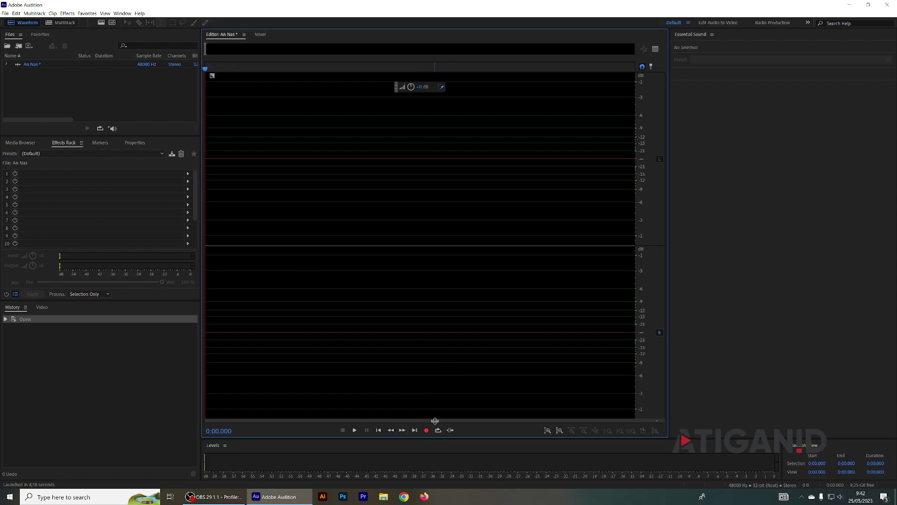
pyautogui.click(426, 431)
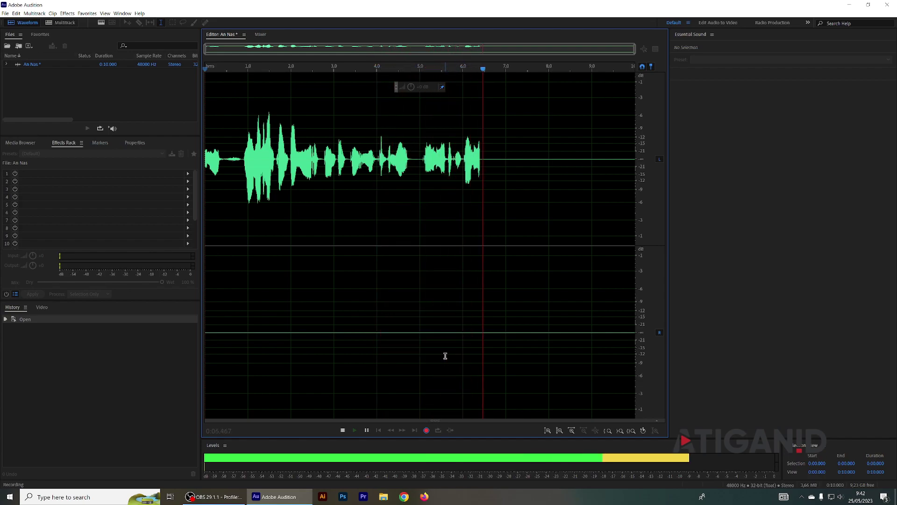
pyautogui.click(343, 430)
# - Play back the recorded take from about 0.3 seconds to check how it sounds
pyautogui.click(221, 172)
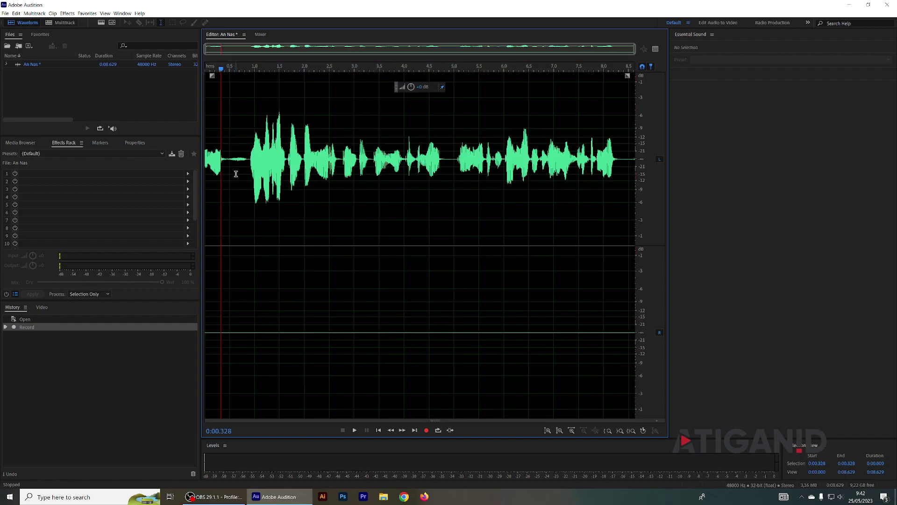
pyautogui.press('space')
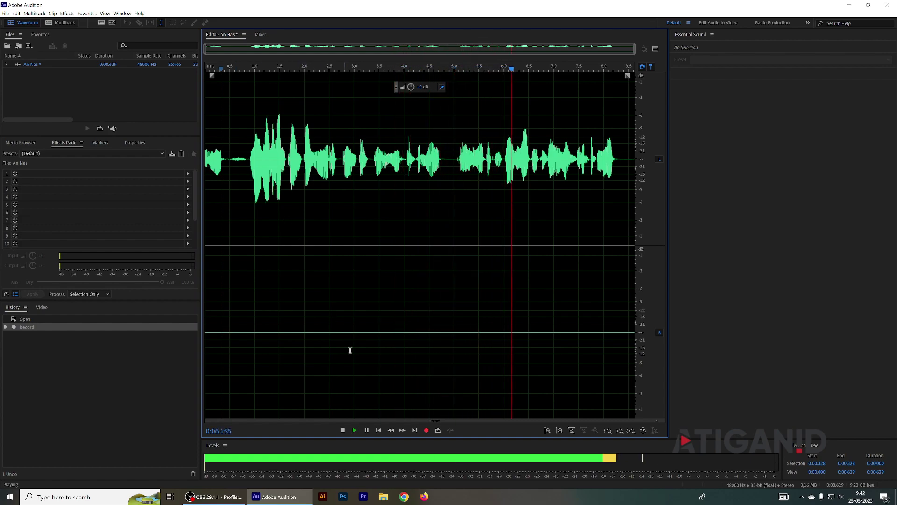
pyautogui.press('space')
pyautogui.press('space')
pyautogui.press('space')
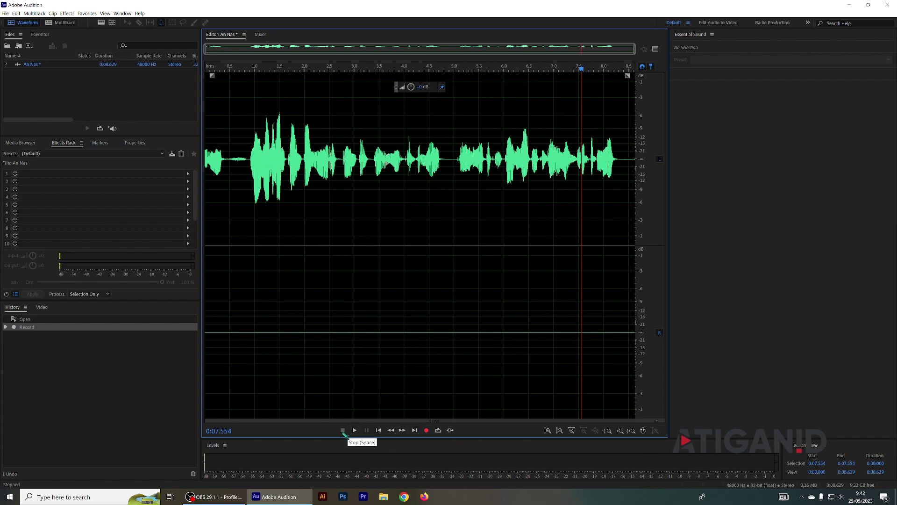
# - Delete the entire recorded take from the An Nas file
pyautogui.moveTo(581, 69); pyautogui.dragTo(520, 69)
pyautogui.moveTo(432, 115); pyautogui.dragTo(201, 134)
pyautogui.click(551, 184)
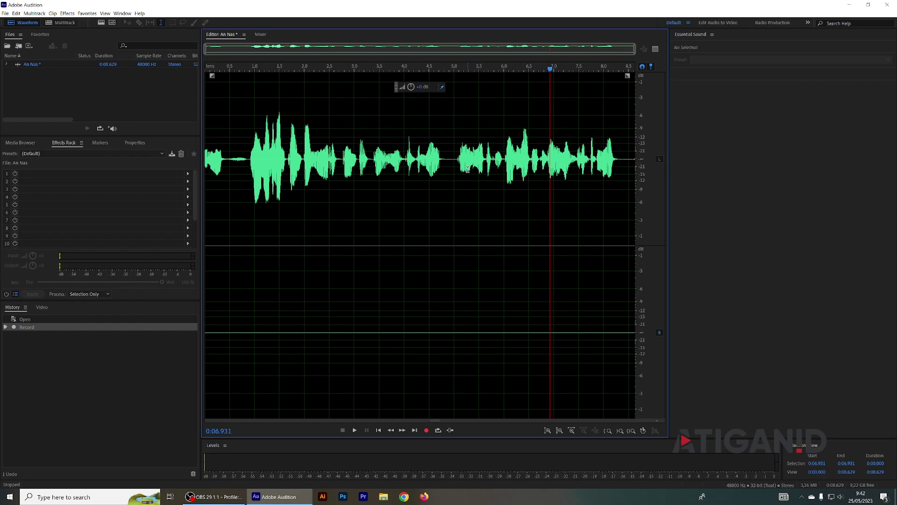
pyautogui.hotkey('ctrl', 'a')
pyautogui.press('Delete')
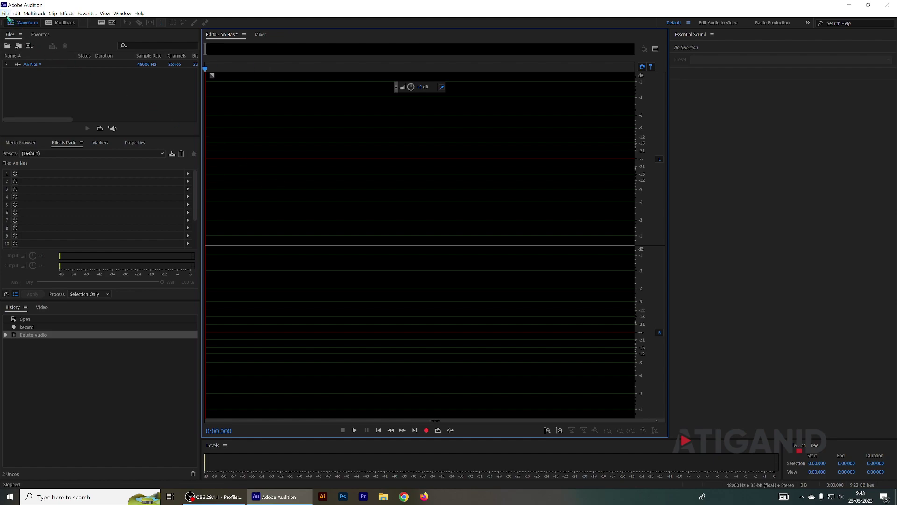
# - Import the existing recording "An naas - Al ikhlas" and open it in the waveform editor
pyautogui.click(6, 14)
pyautogui.moveTo(44, 136)
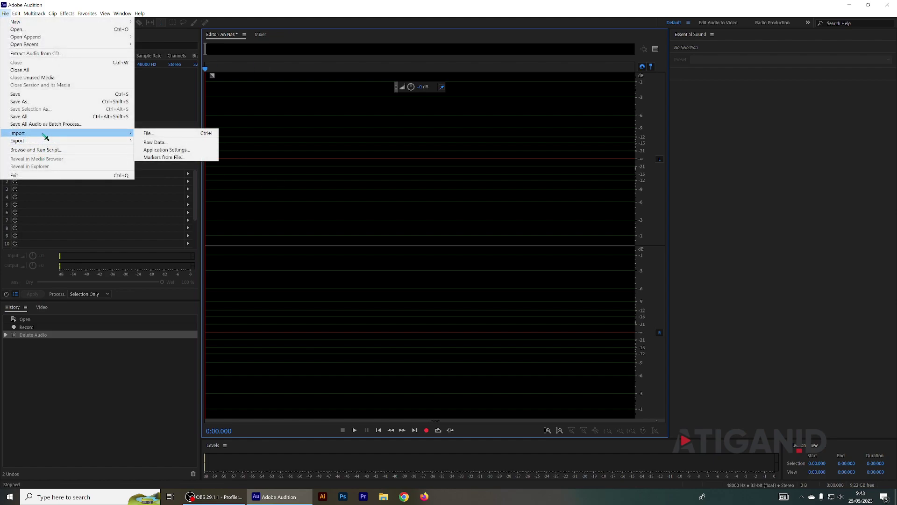
pyautogui.click(165, 134)
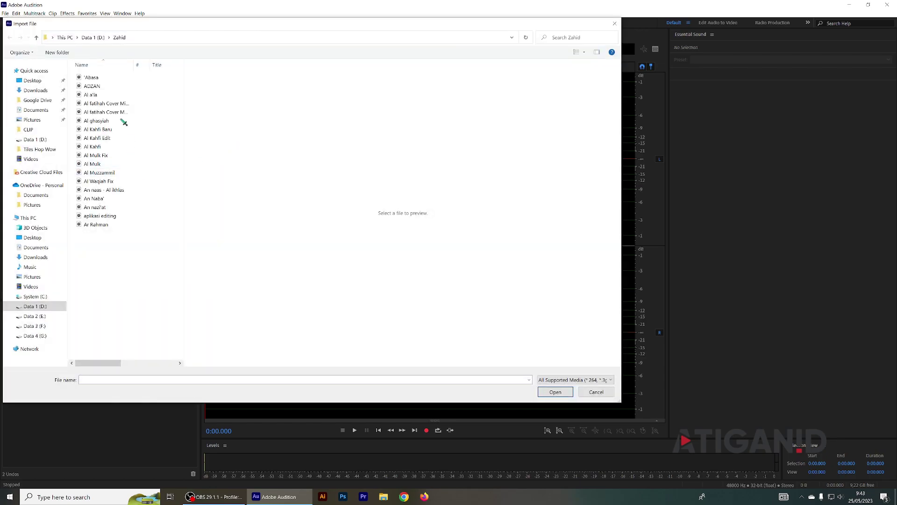
pyautogui.click(114, 191)
pyautogui.click(555, 392)
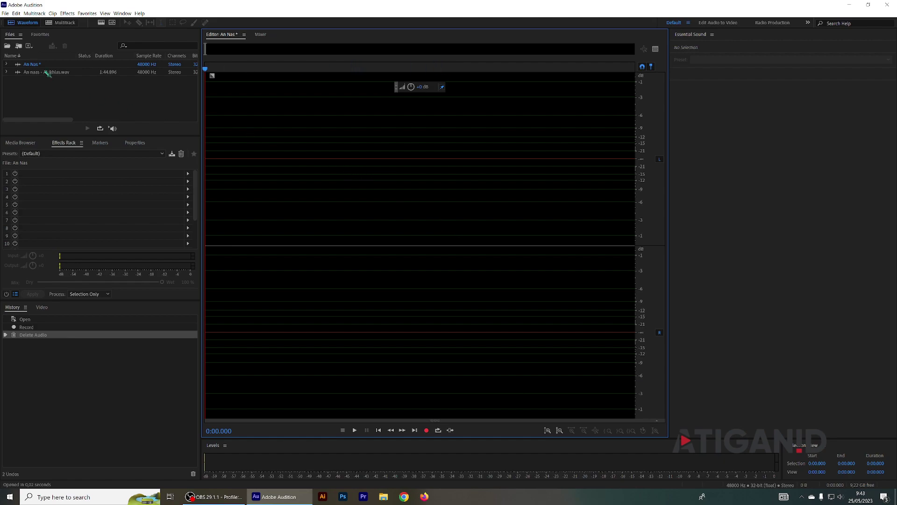
pyautogui.click(47, 73)
pyautogui.doubleClick(48, 73)
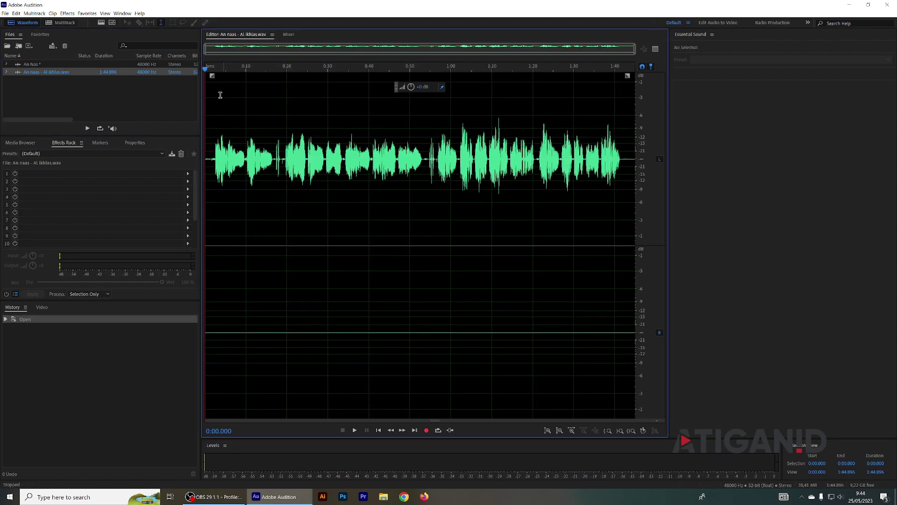
# - Locate the second recitation by ear, delete everything from about 0:53.3 to the end, and return the playhead to the start
pyautogui.moveTo(207, 74); pyautogui.dragTo(409, 113)
pyautogui.press('space')
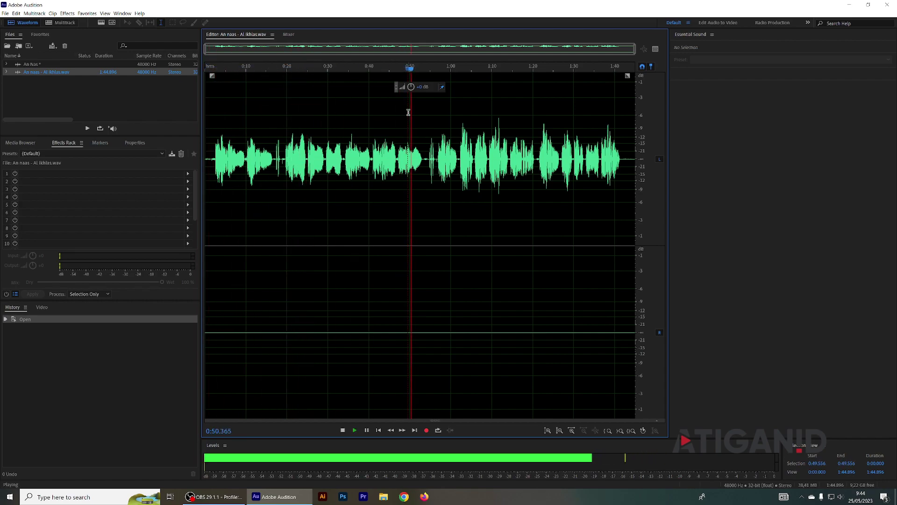
pyautogui.moveTo(419, 69); pyautogui.dragTo(437, 73)
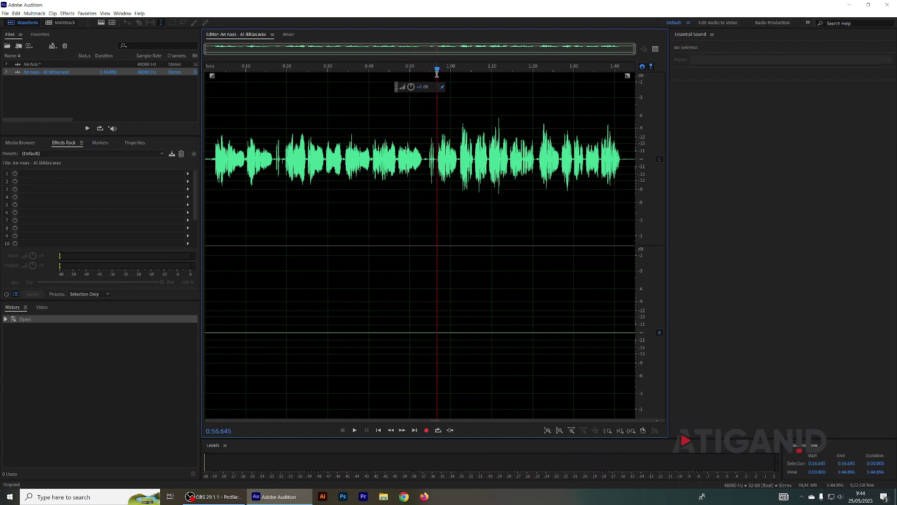
pyautogui.press('space')
pyautogui.press('space')
pyautogui.click(424, 162)
pyautogui.moveTo(423, 162); pyautogui.dragTo(643, 171)
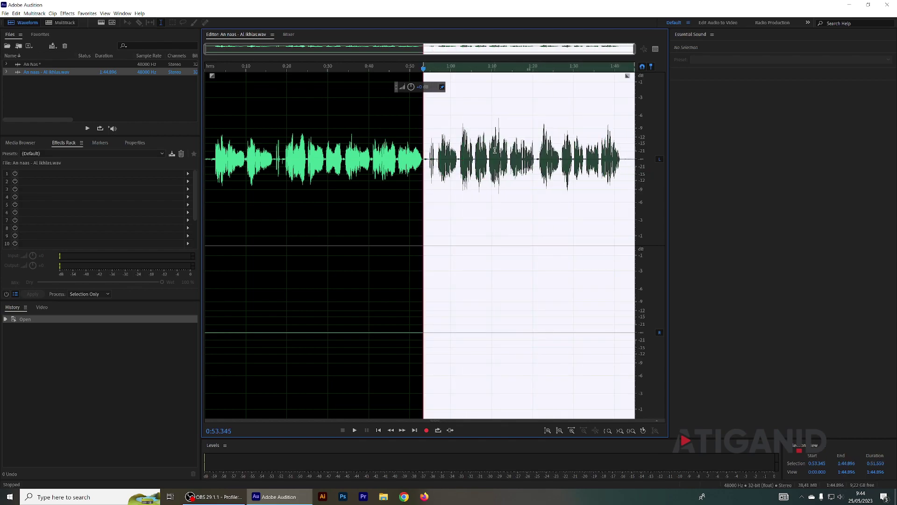
pyautogui.press('Delete')
pyautogui.moveTo(636, 69); pyautogui.dragTo(264, 144)
pyautogui.press('Home')
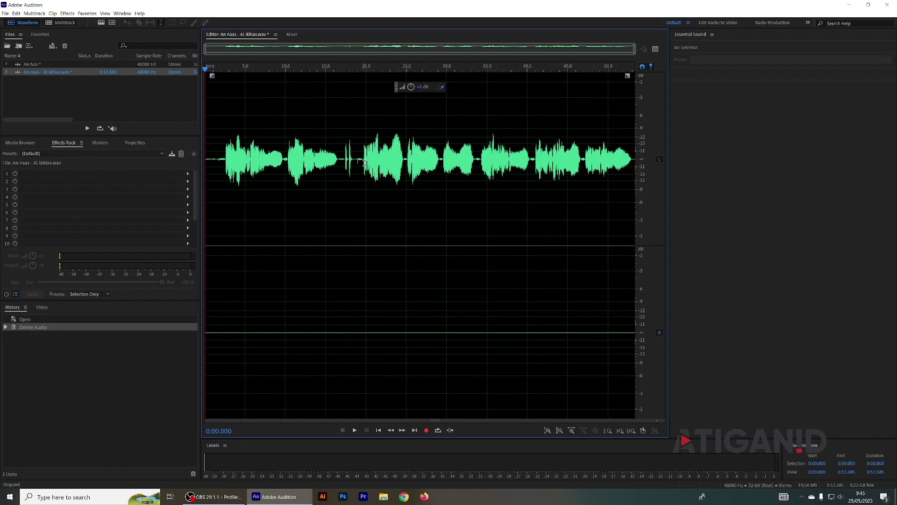
# - Audition the short sound after the second phrase and delete the section from about 0:16.7 to 0:19.5
pyautogui.moveTo(362, 160); pyautogui.dragTo(353, 160)
pyautogui.click(336, 161)
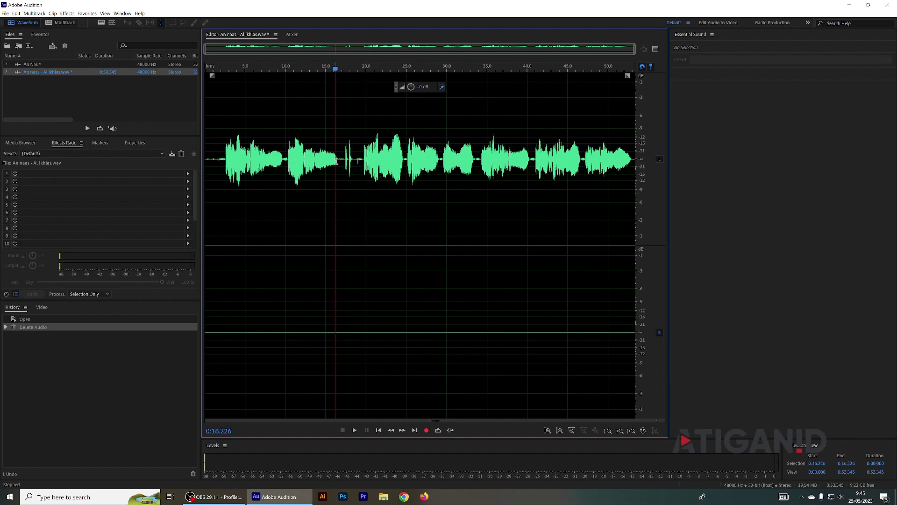
pyautogui.click(345, 70)
pyautogui.press('space')
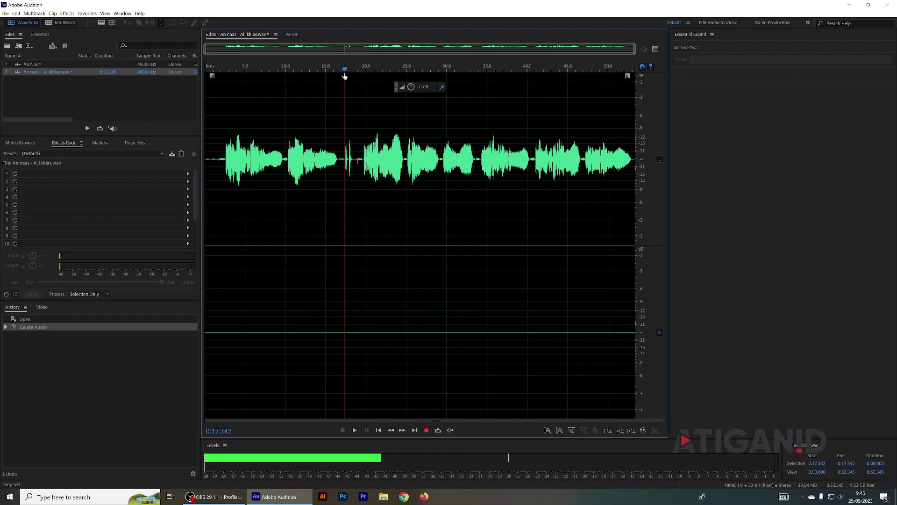
pyautogui.press('space')
pyautogui.press('space')
pyautogui.click(339, 69)
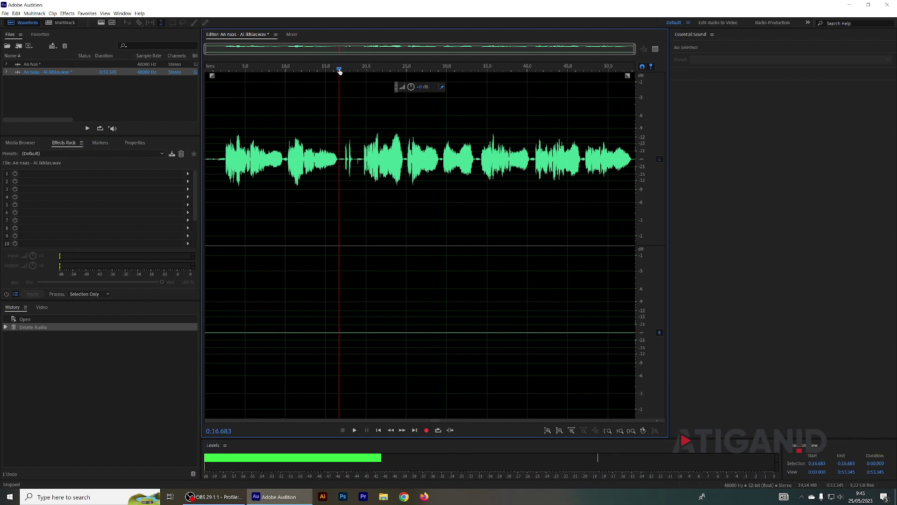
pyautogui.press('space')
pyautogui.moveTo(340, 161); pyautogui.dragTo(363, 162)
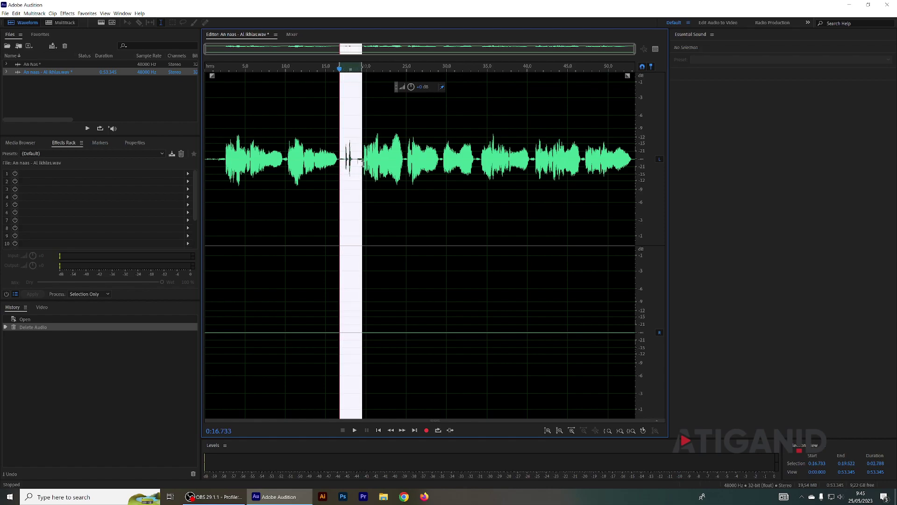
pyautogui.press('Delete')
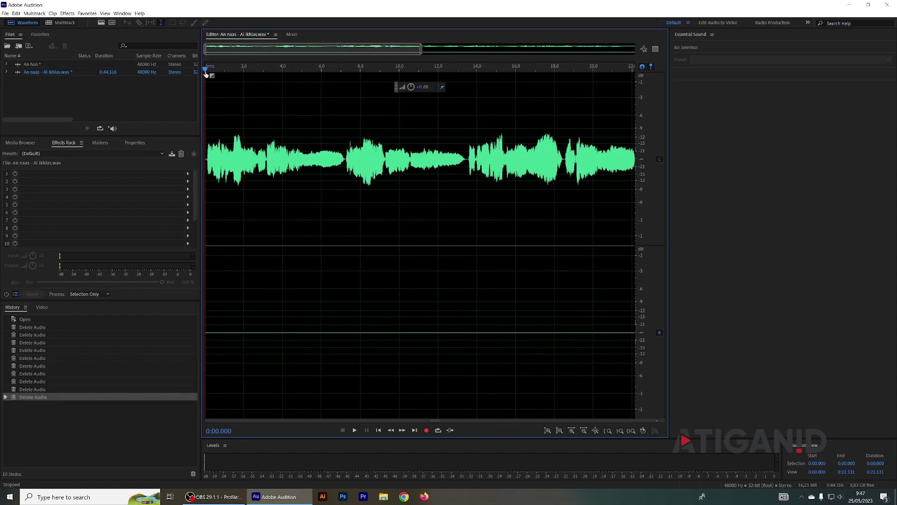
# - Delete about 0.08 seconds of the gap near 0:22.5 and return the playhead to the start
pyautogui.moveTo(205, 71); pyautogui.dragTo(600, 159)
pyautogui.moveTo(603, 71); pyautogui.dragTo(581, 72)
pyautogui.click(599, 159)
pyautogui.moveTo(599, 159); pyautogui.dragTo(597, 157)
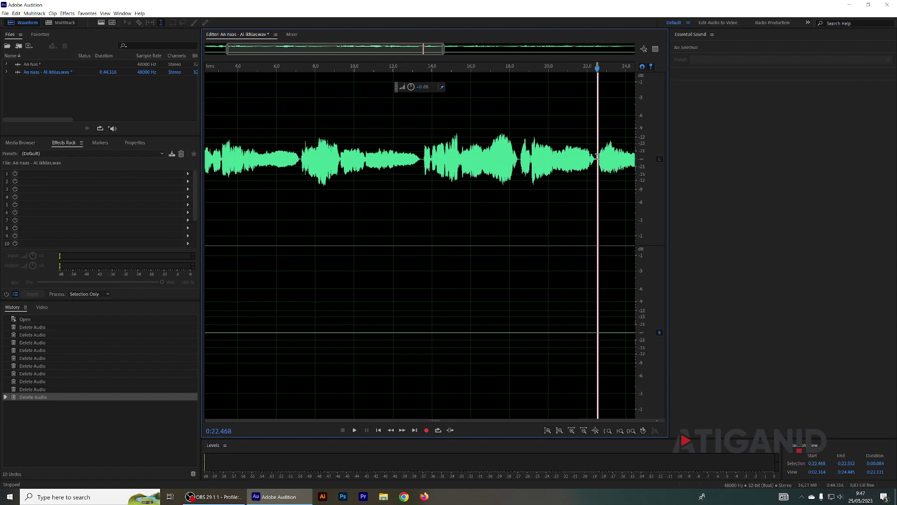
pyautogui.press('Delete')
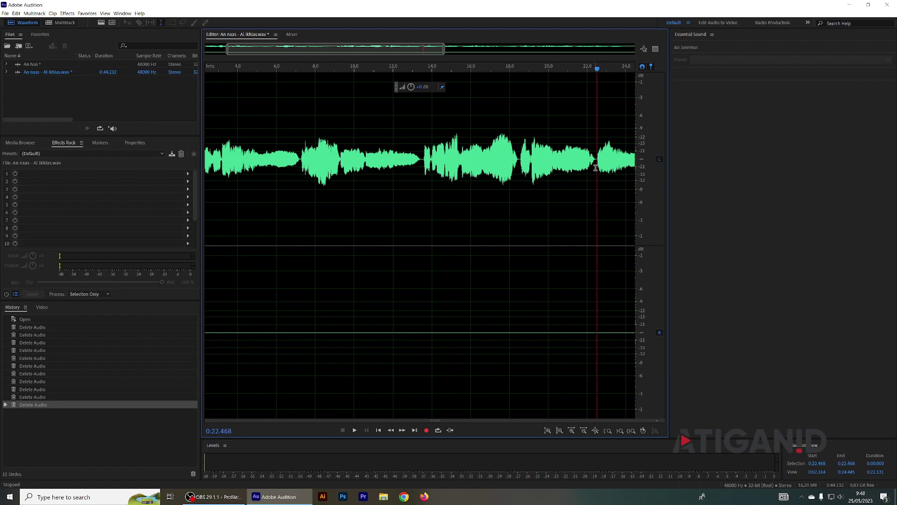
pyautogui.moveTo(598, 70); pyautogui.dragTo(181, 102)
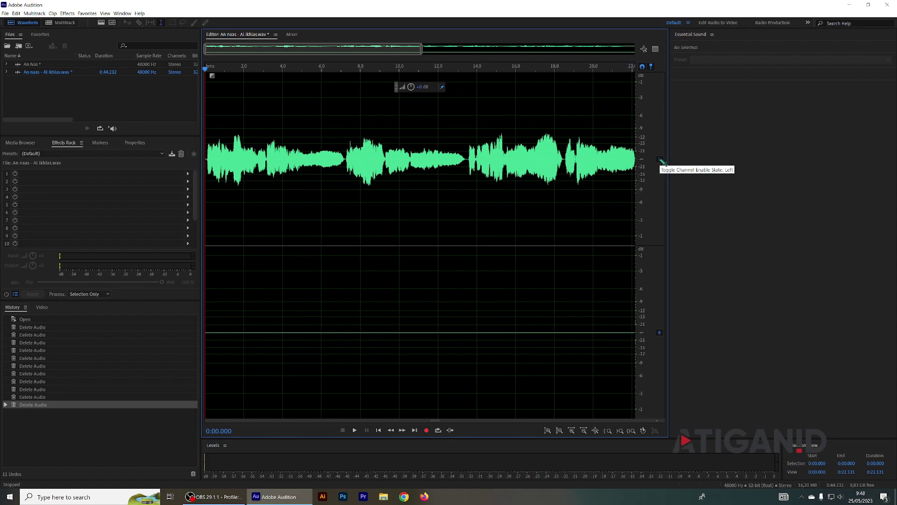
# - Disable the right channel and copy the entire left channel's audio
pyautogui.click(528, 171)
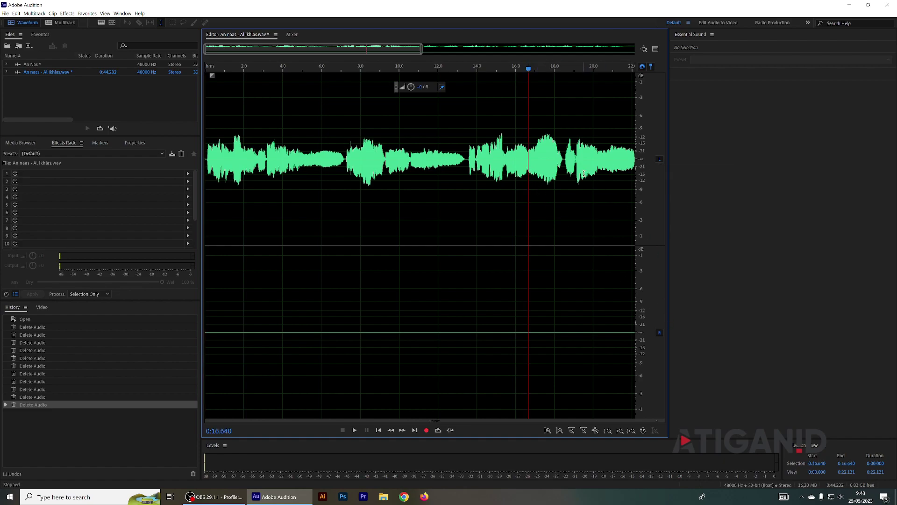
pyautogui.click(659, 333)
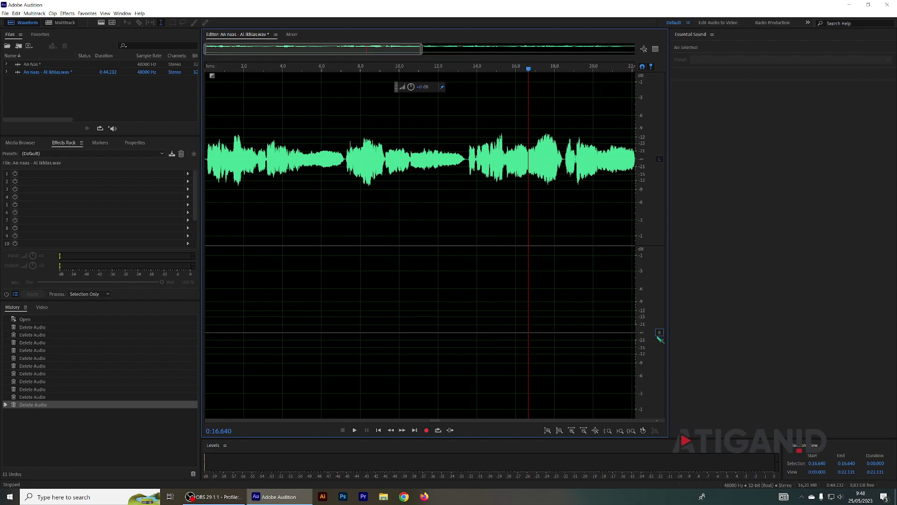
pyautogui.click(446, 140)
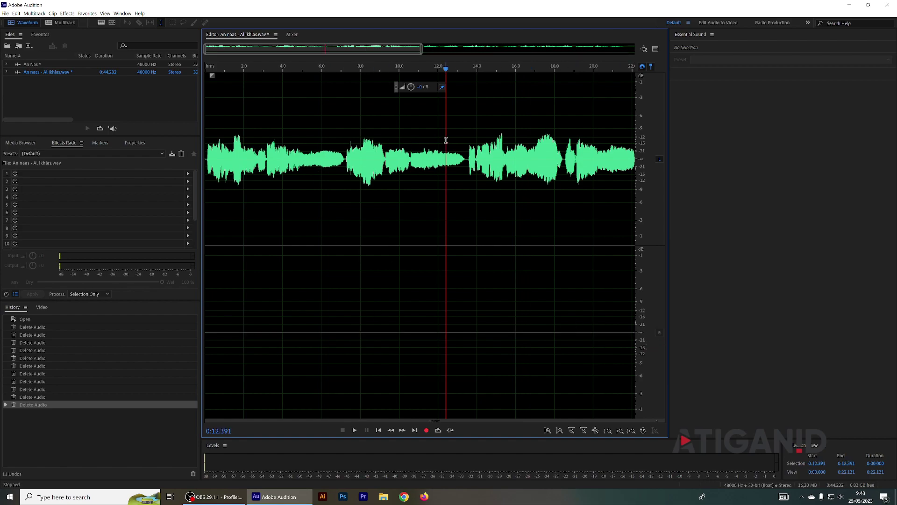
pyautogui.hotkey('ctrl', 'a')
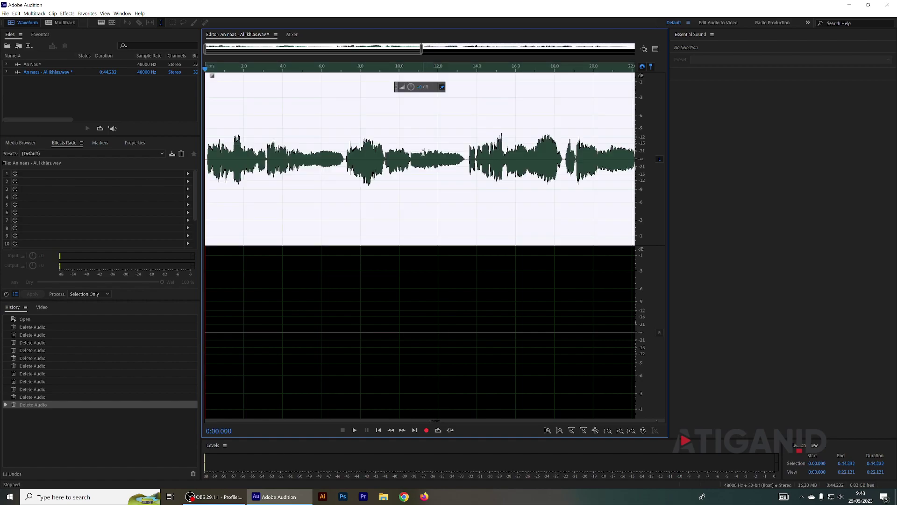
pyautogui.rightClick(422, 153)
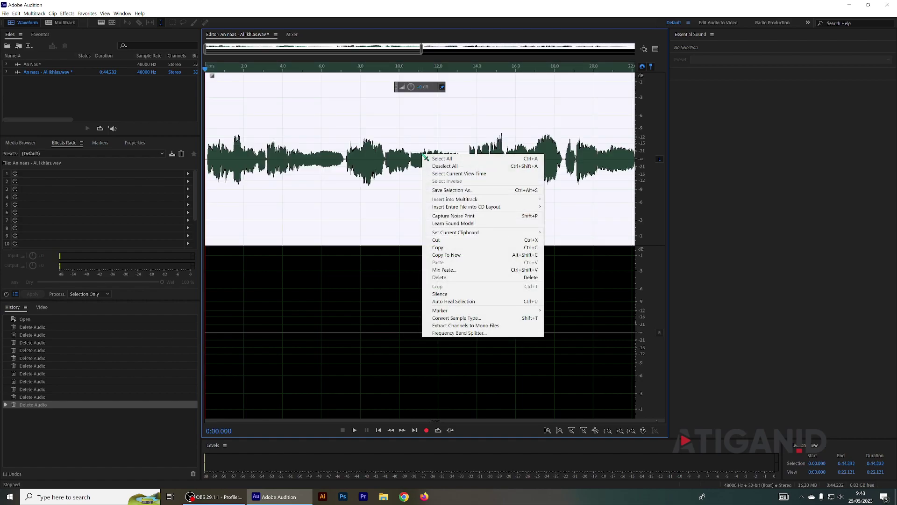
pyautogui.click(439, 248)
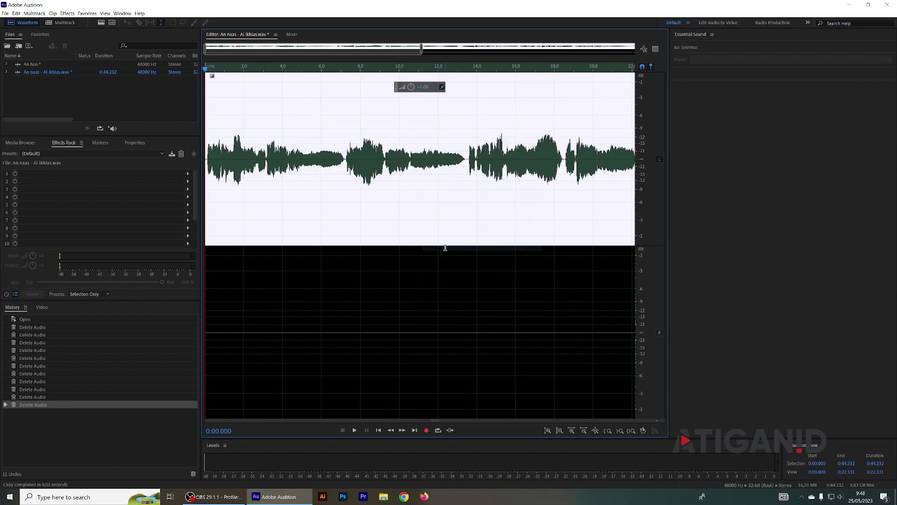
# - Enable the right channel, disable the left one, and paste the copied audio over the whole right channel
pyautogui.click(660, 333)
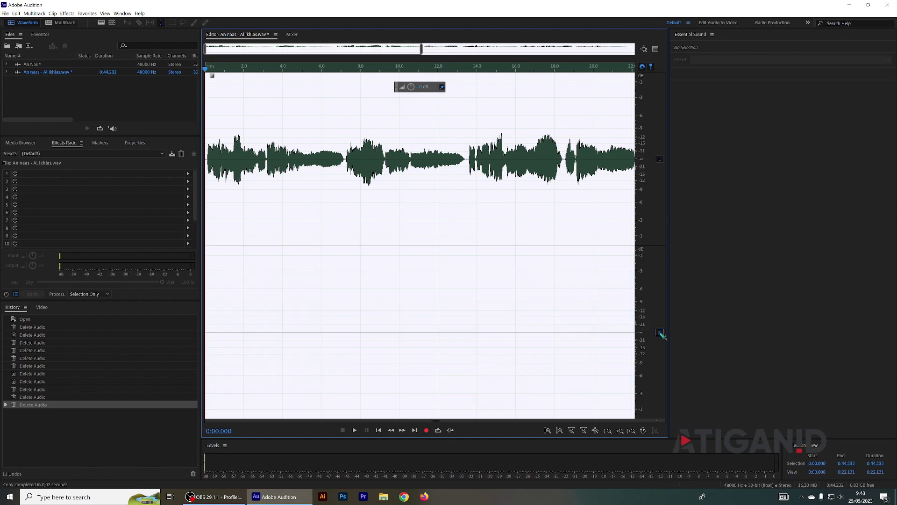
pyautogui.click(660, 160)
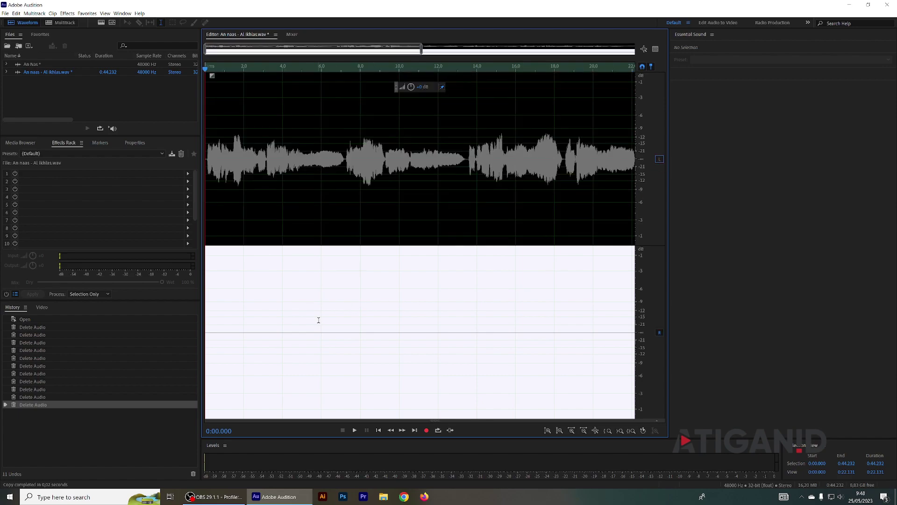
pyautogui.hotkey('ctrl', 'v')
pyautogui.click(402, 290)
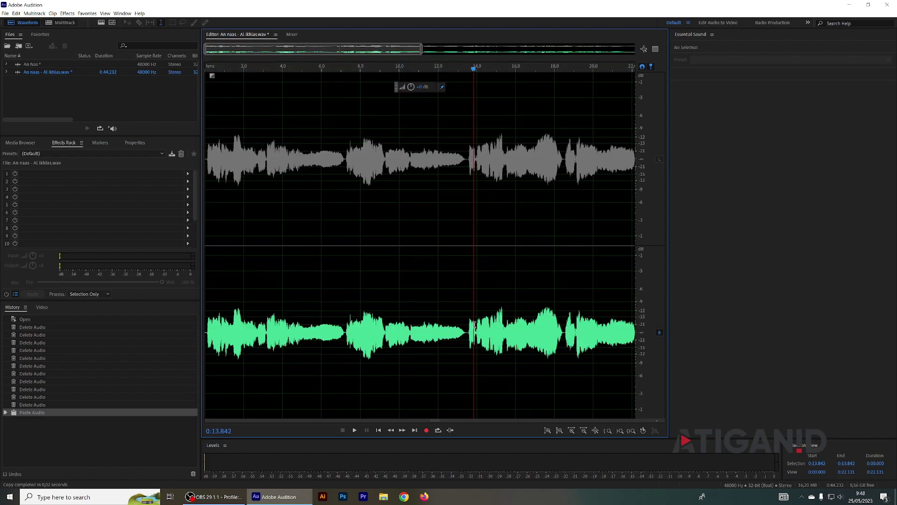
pyautogui.moveTo(474, 299); pyautogui.dragTo(296, 303)
pyautogui.moveTo(227, 304); pyautogui.dragTo(205, 304)
pyautogui.click(442, 304)
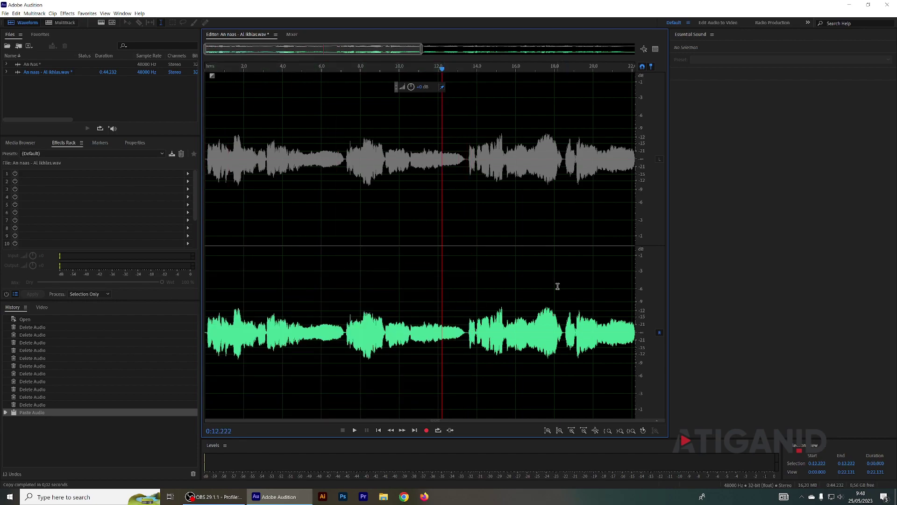
# - Re-enable the left channel and try a selection of the first 12 seconds across both channels, then clear it
pyautogui.click(660, 159)
pyautogui.click(489, 229)
pyautogui.moveTo(439, 243); pyautogui.dragTo(190, 247)
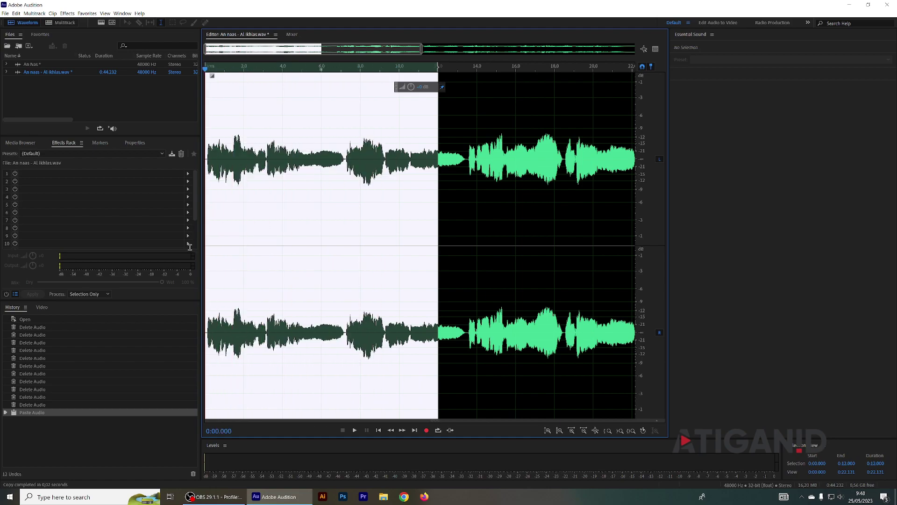
pyautogui.click(332, 270)
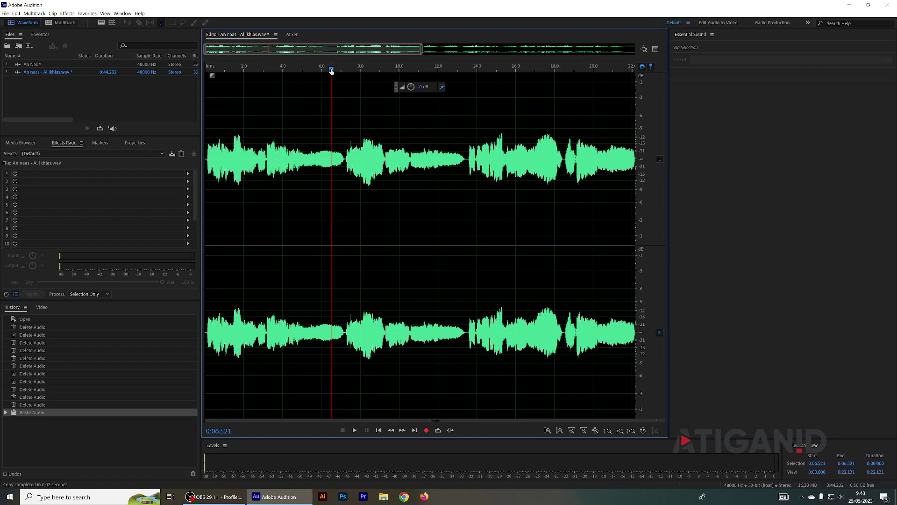
# - Audition a short part of the opening phrase and return the playhead to the start
pyautogui.moveTo(332, 70); pyautogui.dragTo(233, 108)
pyautogui.press('space')
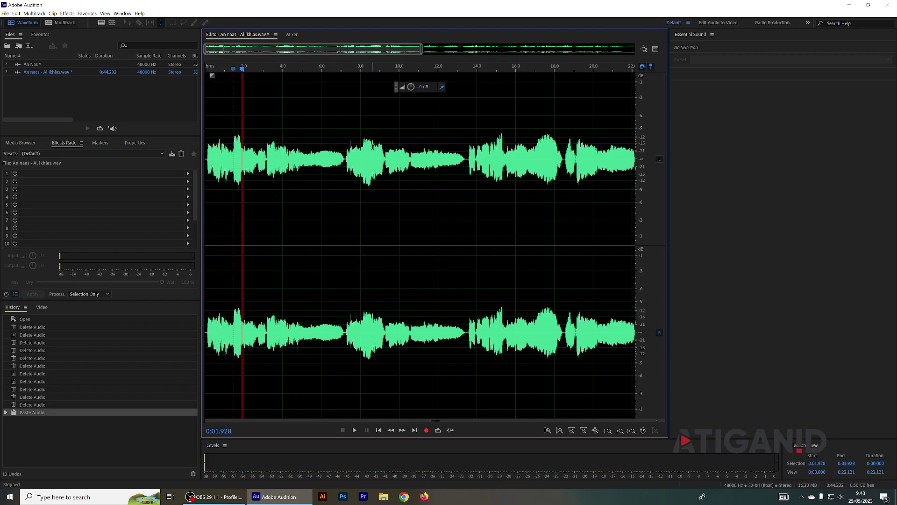
pyautogui.moveTo(241, 71); pyautogui.dragTo(200, 74)
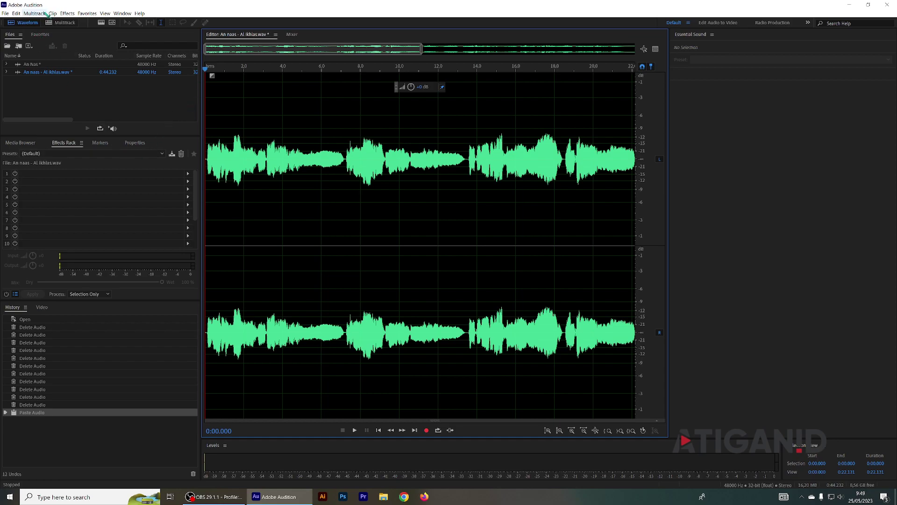
pyautogui.click(69, 14)
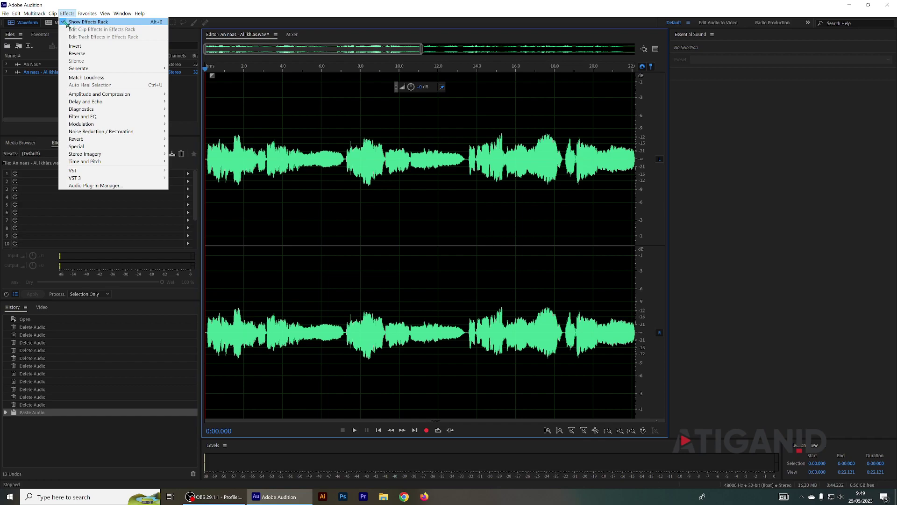
pyautogui.click(161, 23)
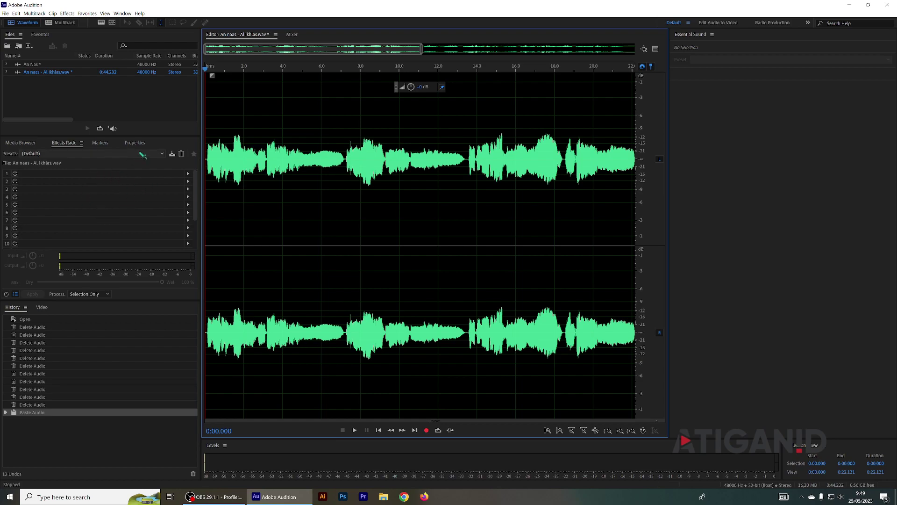
pyautogui.click(117, 154)
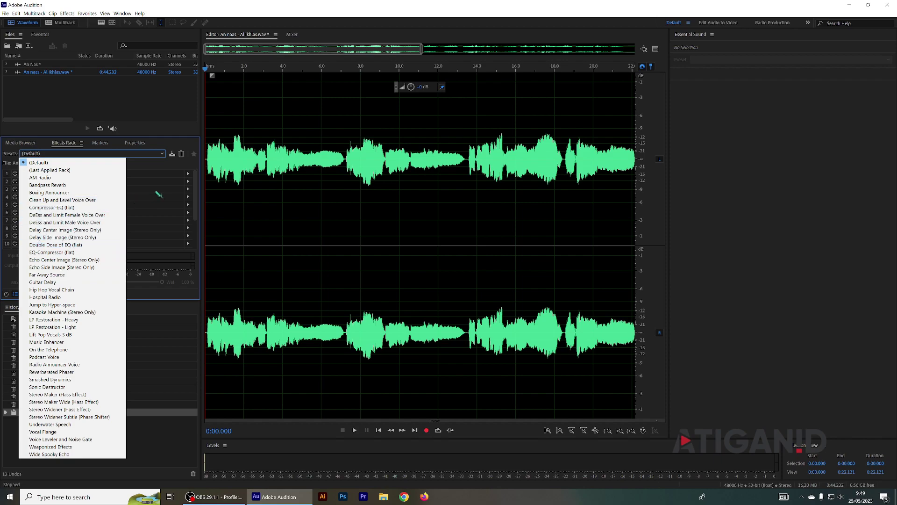
pyautogui.click(171, 112)
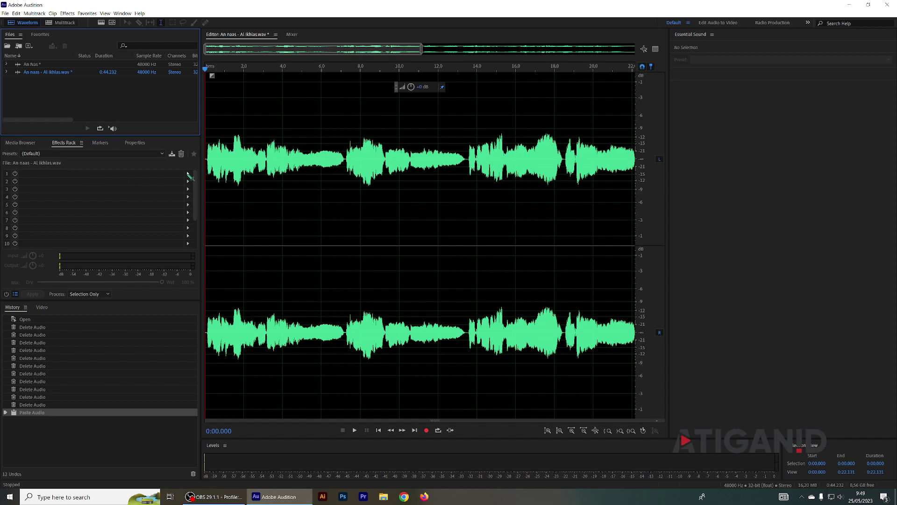
# - Add the Dynamics effect to rack slot 1, load its (Default) preset and enable AutoGate
pyautogui.click(188, 173)
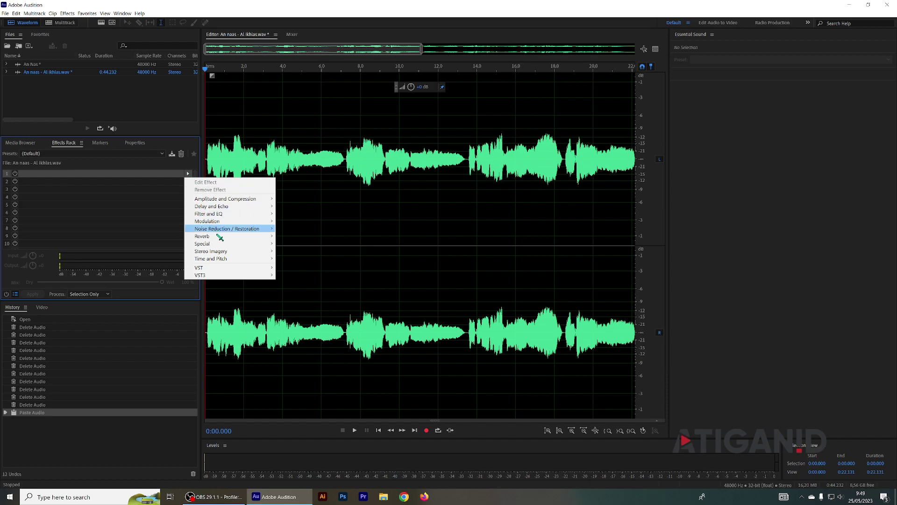
pyautogui.moveTo(237, 202)
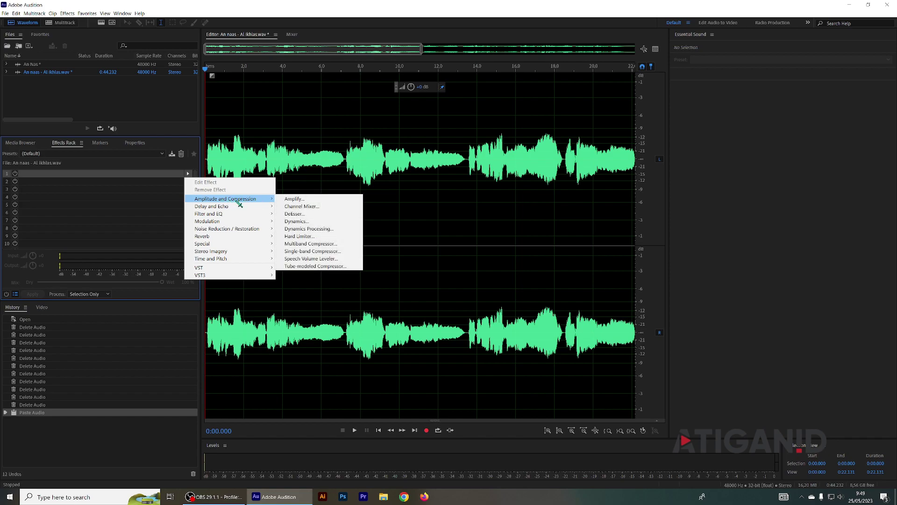
pyautogui.click(305, 223)
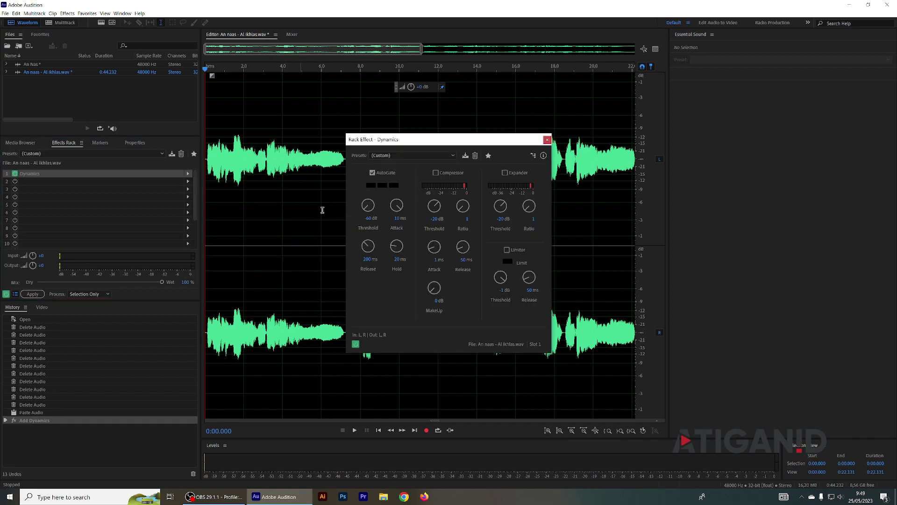
pyautogui.click(393, 156)
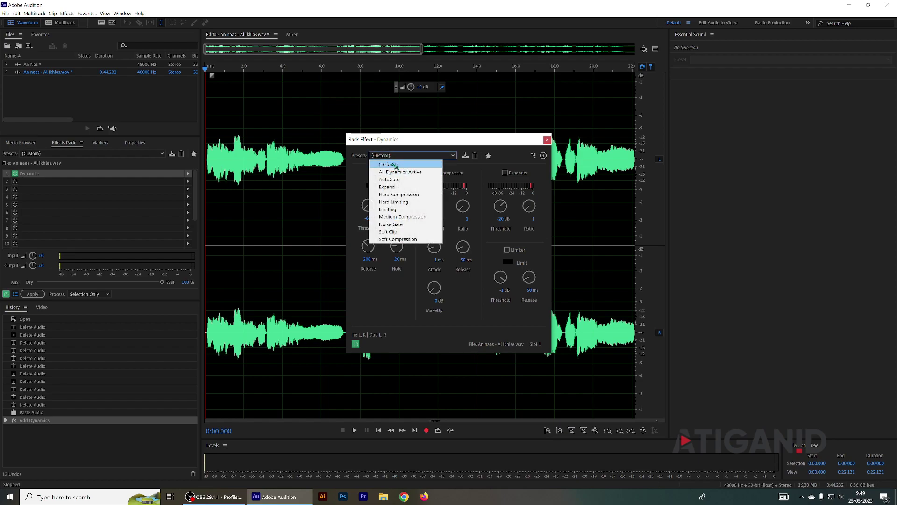
pyautogui.click(392, 165)
pyautogui.click(372, 172)
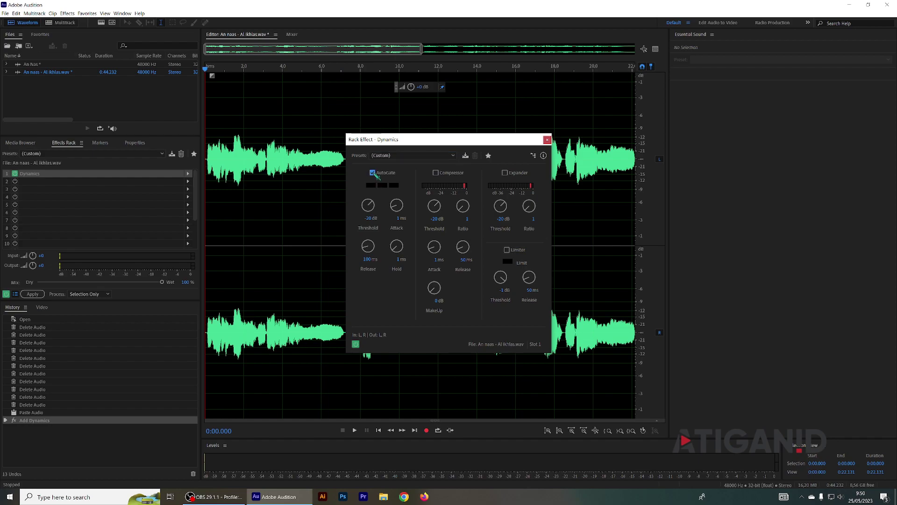
# - Set the AutoGate threshold to -60 dB and its attack to 1 ms
pyautogui.click(369, 217)
pyautogui.write('-60')
pyautogui.press('Return')
pyautogui.click(399, 219)
pyautogui.write('1')
pyautogui.press('Return')
# - Set the AutoGate release to 20 ms and hold to 2 ms, and close the Dynamics settings
pyautogui.click(368, 259)
pyautogui.write('20')
pyautogui.click(393, 259)
pyautogui.write('2')
pyautogui.press('Return')
pyautogui.click(547, 140)
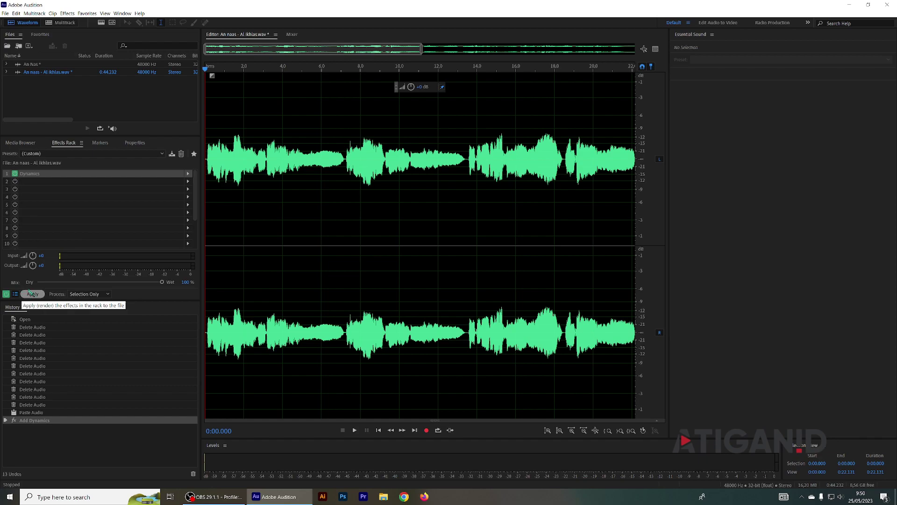
# - Add a Parametric Equalizer to rack slot 2 and load its Loudness Maximizer preset
pyautogui.click(257, 83)
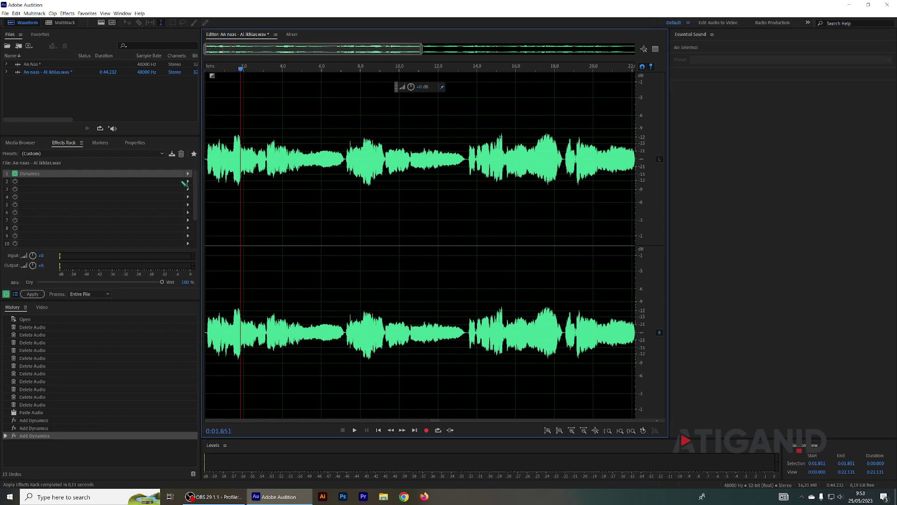
pyautogui.click(188, 180)
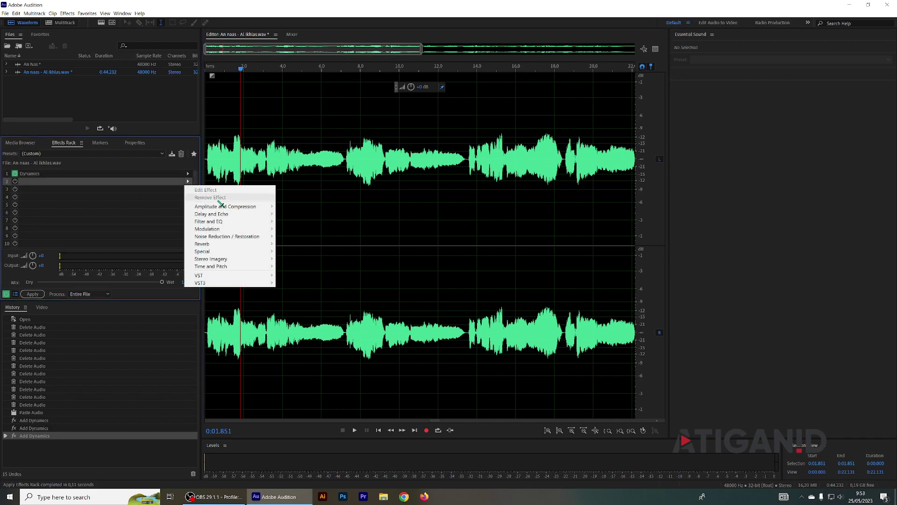
pyautogui.moveTo(217, 223)
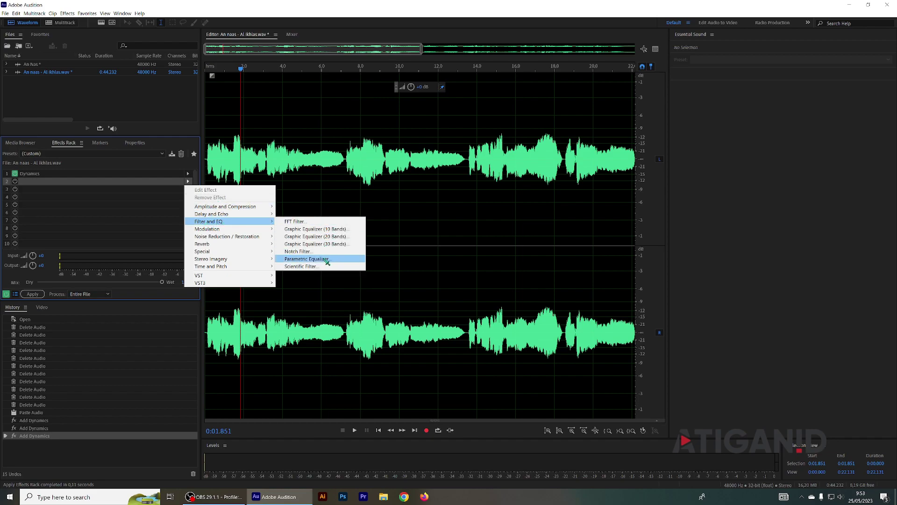
pyautogui.click(307, 259)
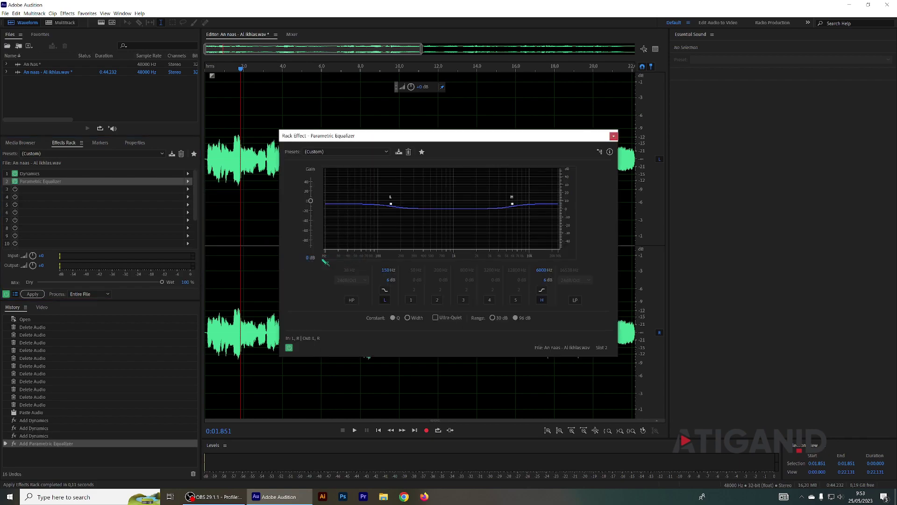
pyautogui.click(348, 155)
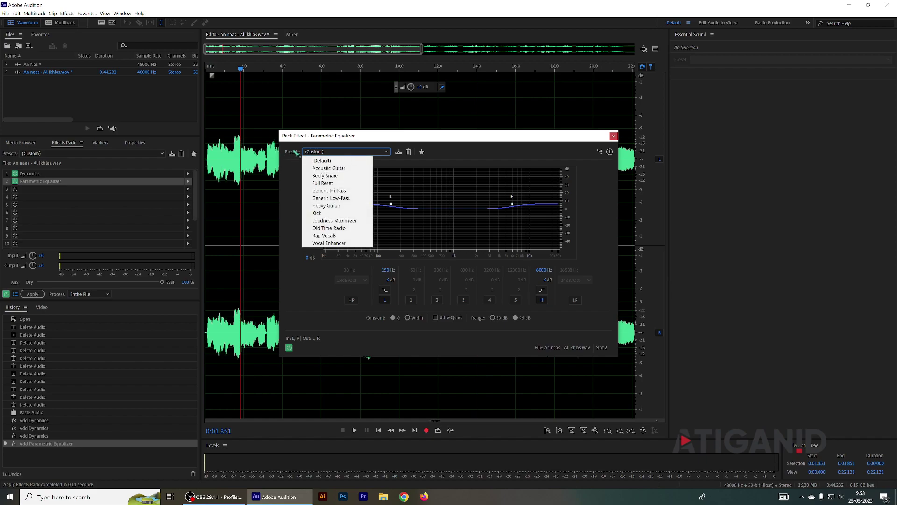
pyautogui.click(354, 222)
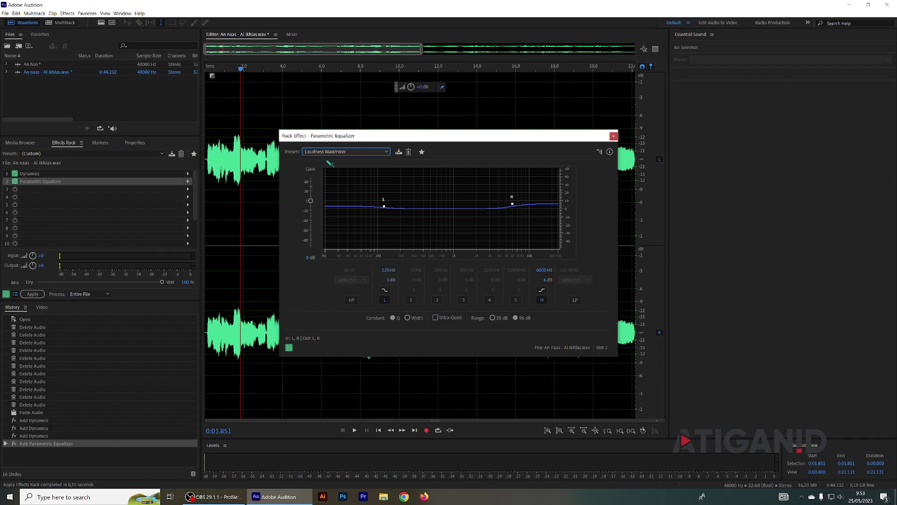
# - Set the equalizer's low shelf band to 140 Hz with 6 dB gain and close its settings
pyautogui.click(385, 270)
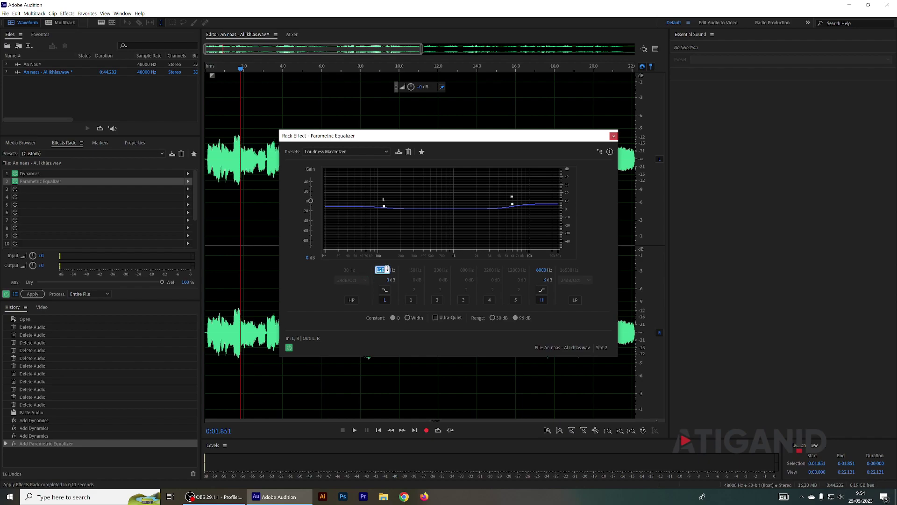
pyautogui.write('140')
pyautogui.press('Return')
pyautogui.click(386, 280)
pyautogui.write('6')
pyautogui.press('Return')
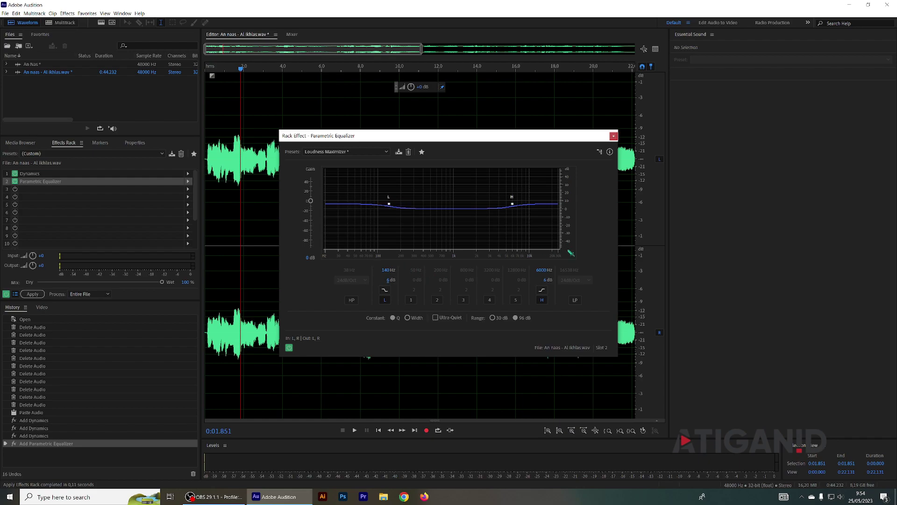
pyautogui.click(614, 137)
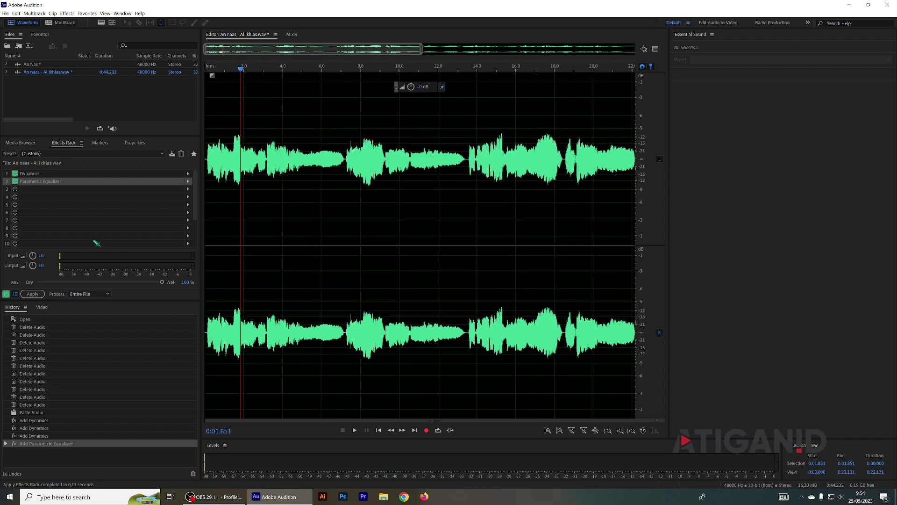
# - Add a Single-band Compressor to rack slot 3 and load its Voice Over preset
pyautogui.click(168, 204)
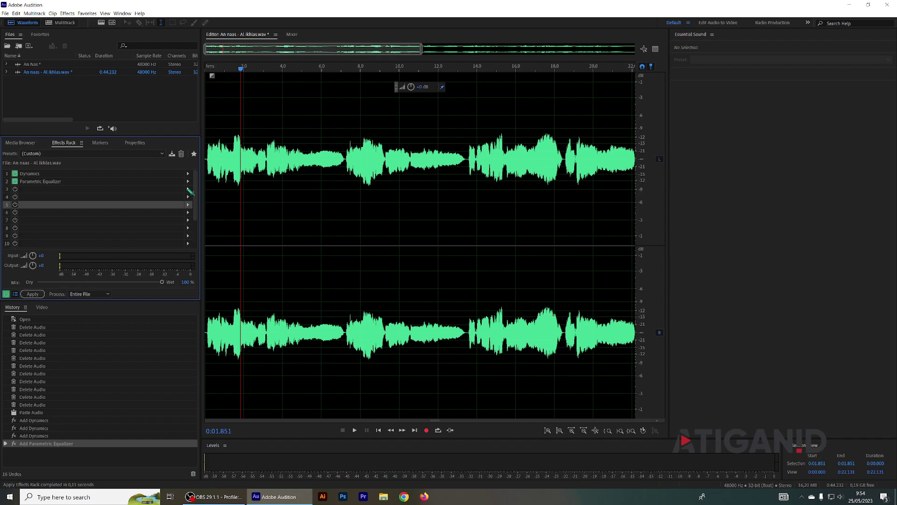
pyautogui.click(187, 189)
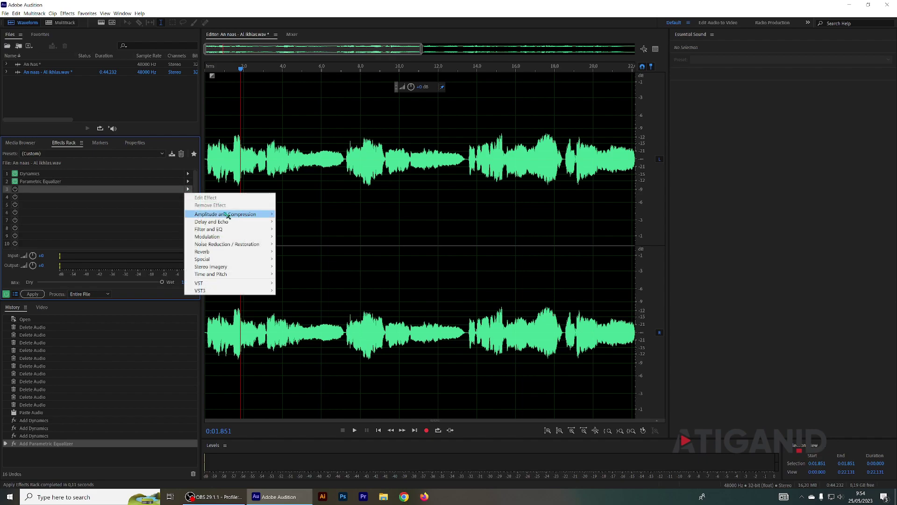
pyautogui.moveTo(227, 215)
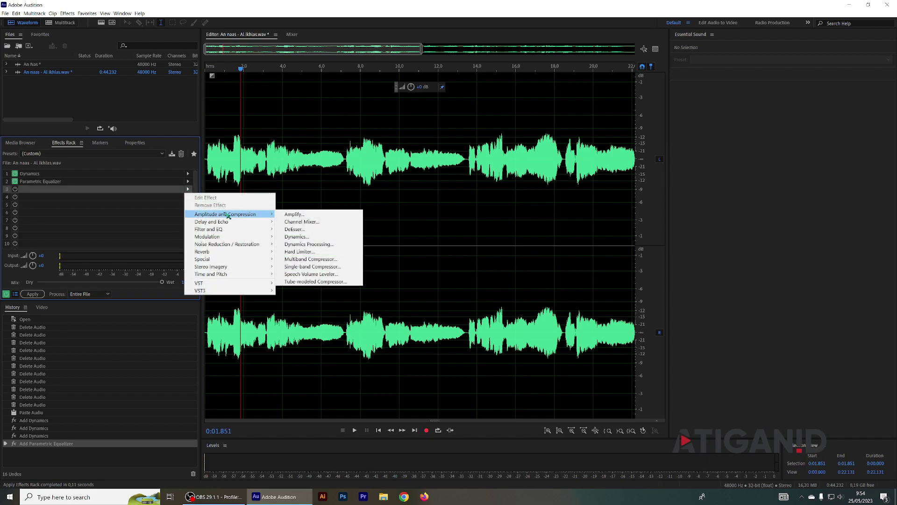
pyautogui.click(328, 268)
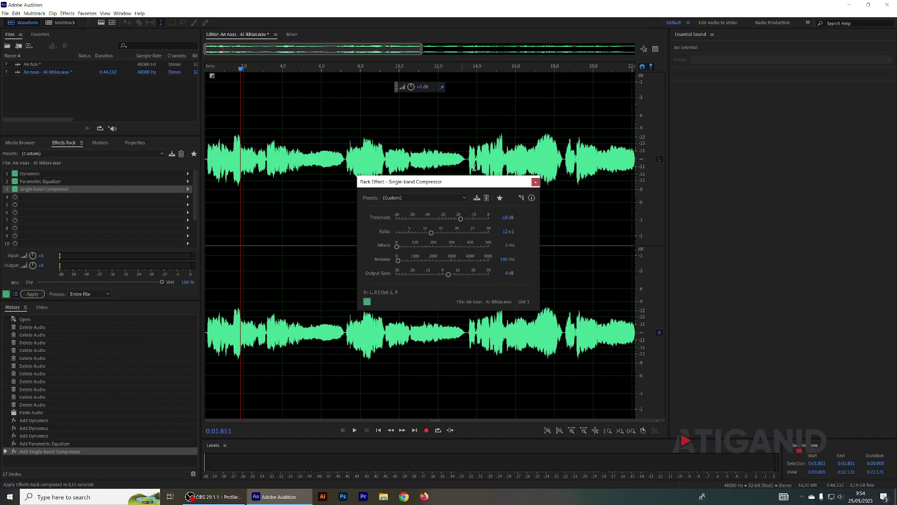
pyautogui.moveTo(454, 185)
pyautogui.mouseDown()
pyautogui.moveTo(450, 165)
pyautogui.moveTo(459, 179)
pyautogui.mouseUp()
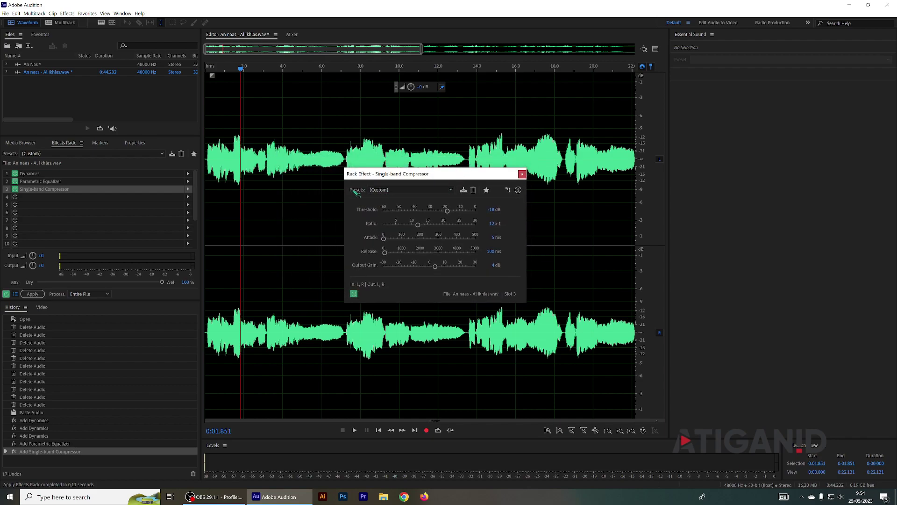
pyautogui.click(406, 191)
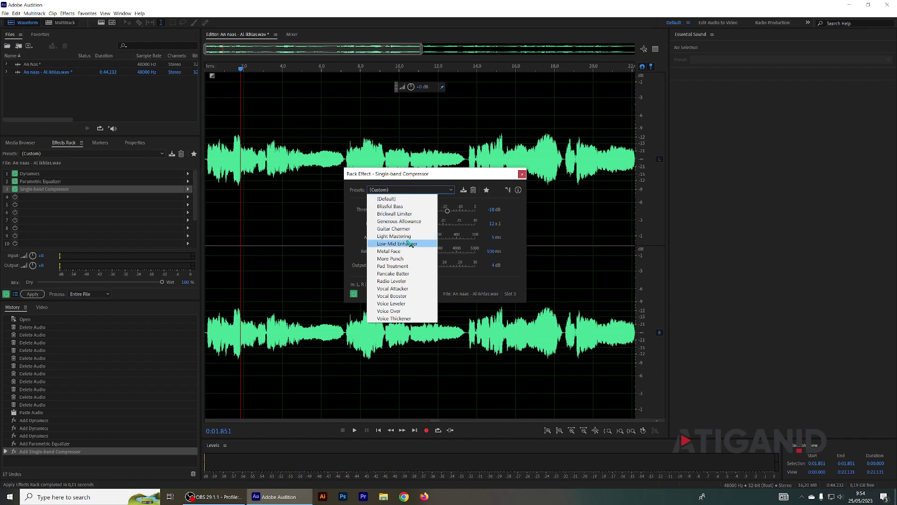
pyautogui.click(406, 312)
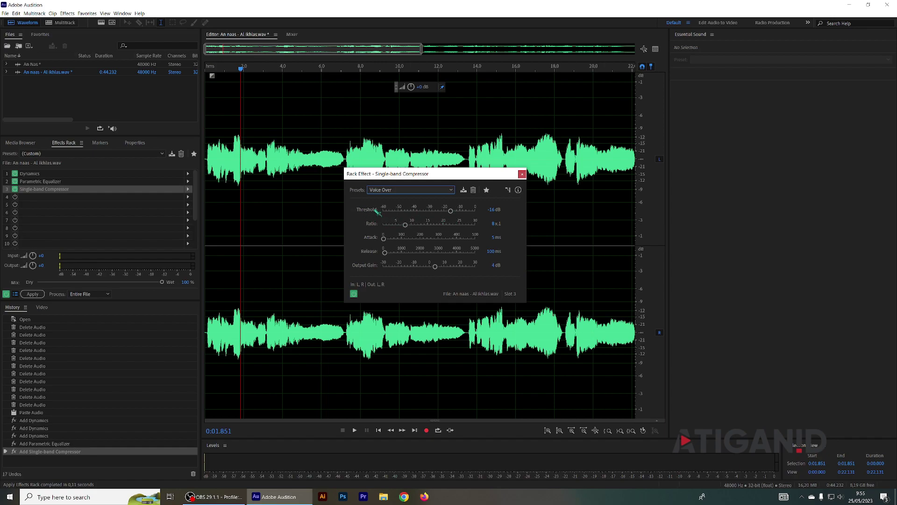
# - Set the Single-band Compressor's threshold to -18 dB and ratio to 12, and close its settings
pyautogui.click(495, 210)
pyautogui.click(493, 209)
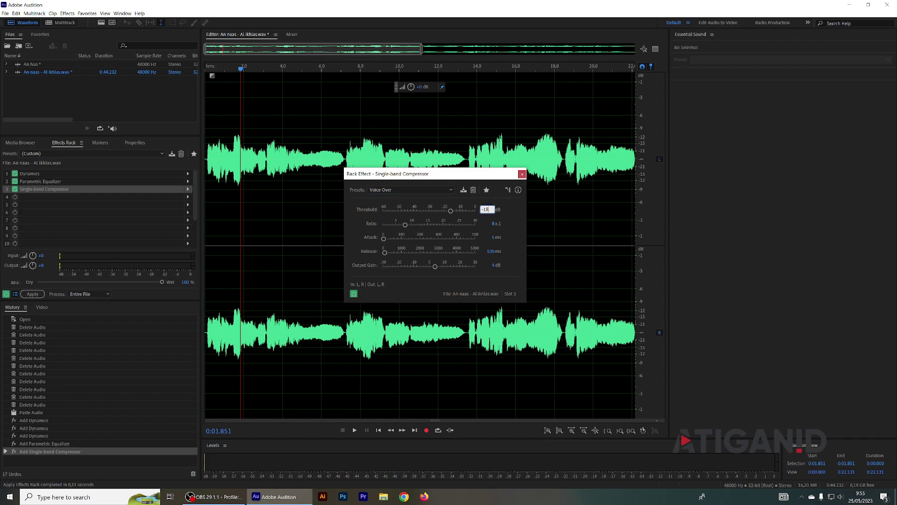
pyautogui.click(516, 213)
pyautogui.click(494, 223)
pyautogui.click(493, 238)
pyautogui.click(493, 223)
pyautogui.write('12')
pyautogui.press('Return')
pyautogui.click(523, 175)
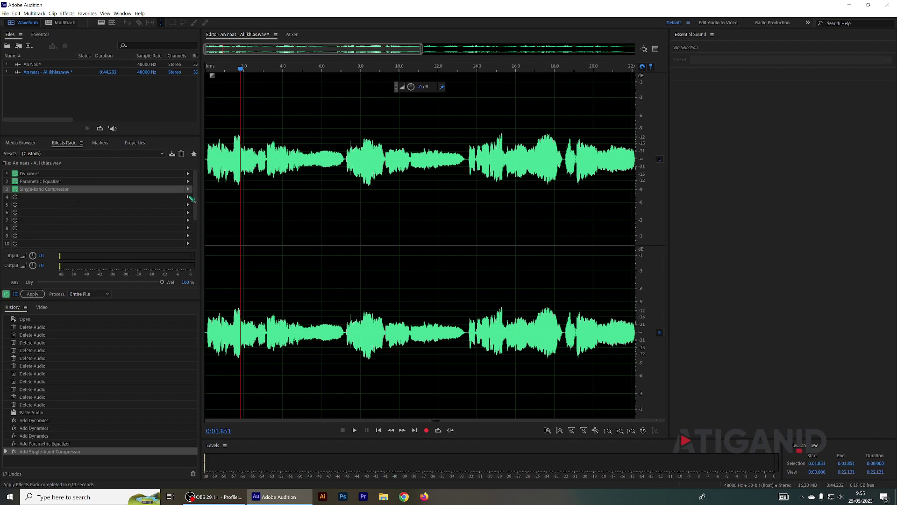
# - Add a Multiband Compressor to rack slot 4
pyautogui.click(189, 198)
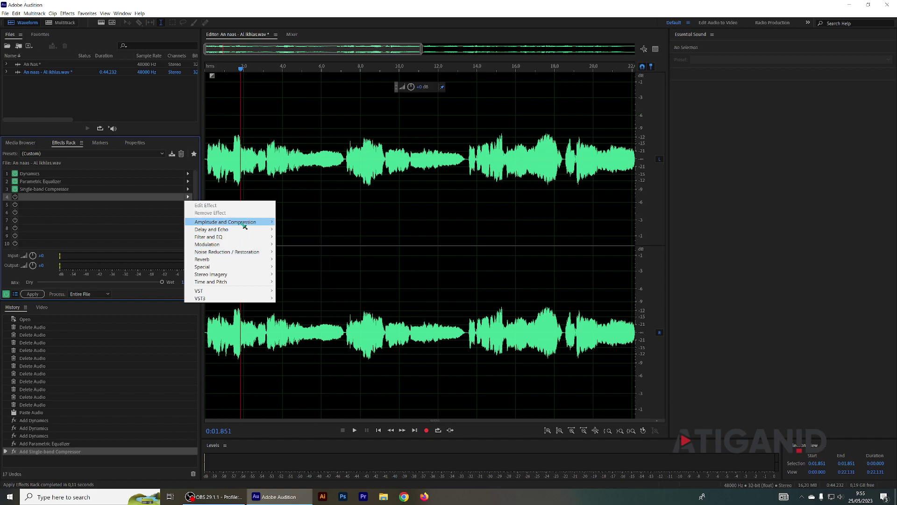
pyautogui.moveTo(249, 224)
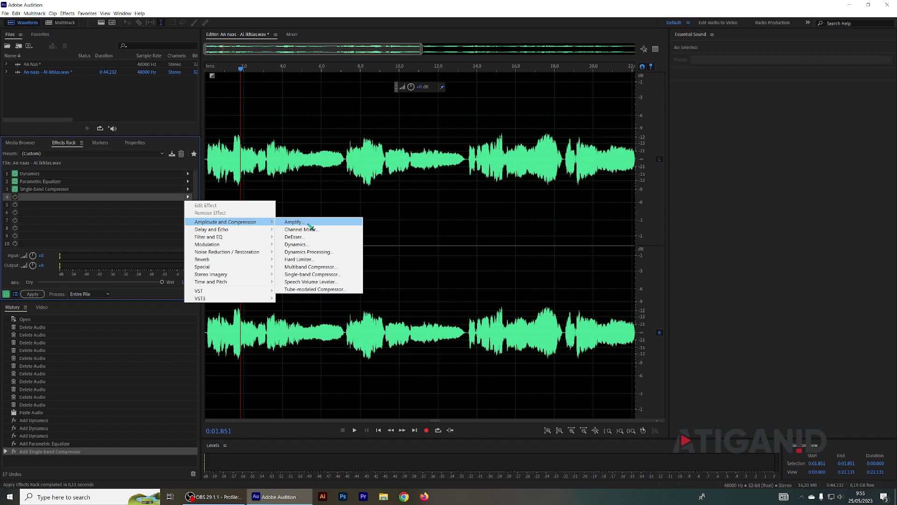
pyautogui.click(313, 268)
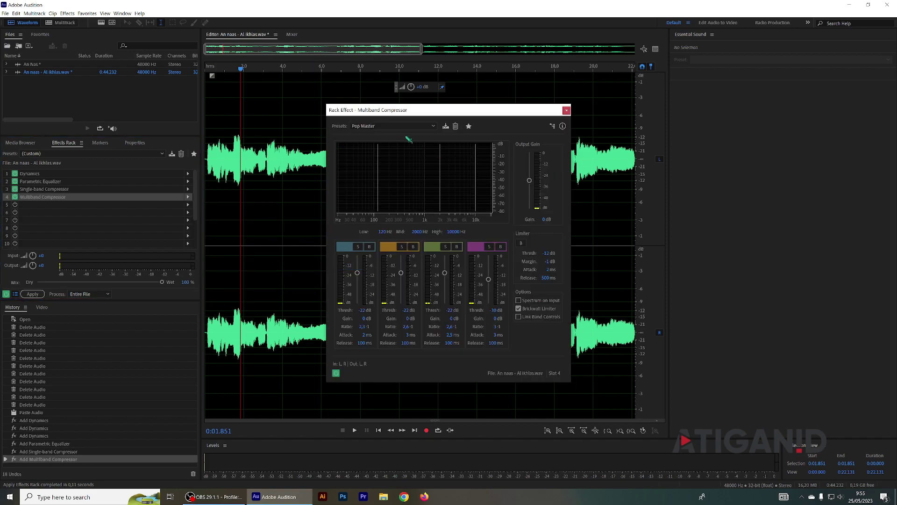
# - Load the Multiband Compressor's Pop Master preset and close its settings
pyautogui.click(401, 126)
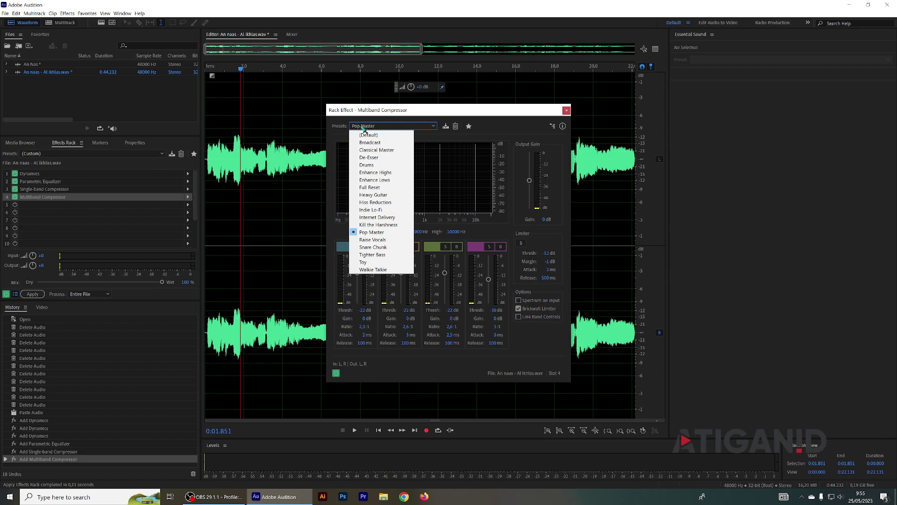
pyautogui.click(380, 233)
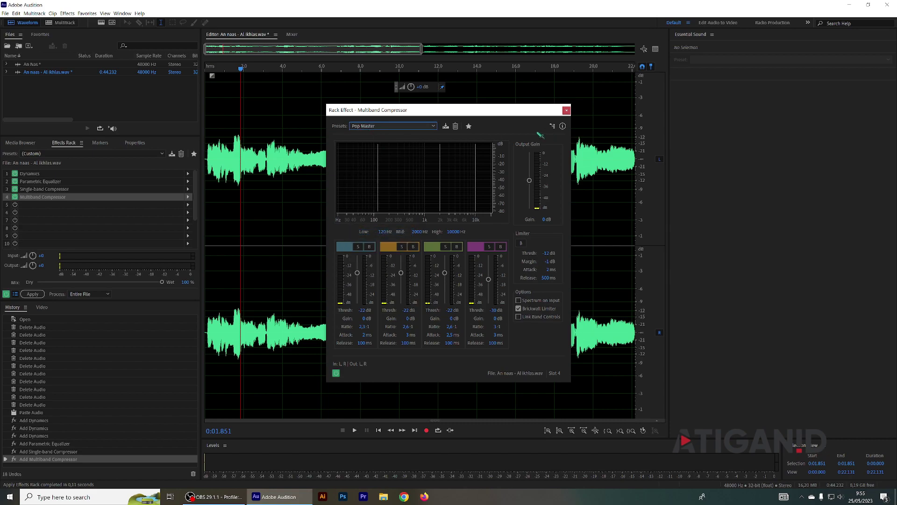
pyautogui.click(376, 126)
pyautogui.click(379, 233)
pyautogui.click(566, 110)
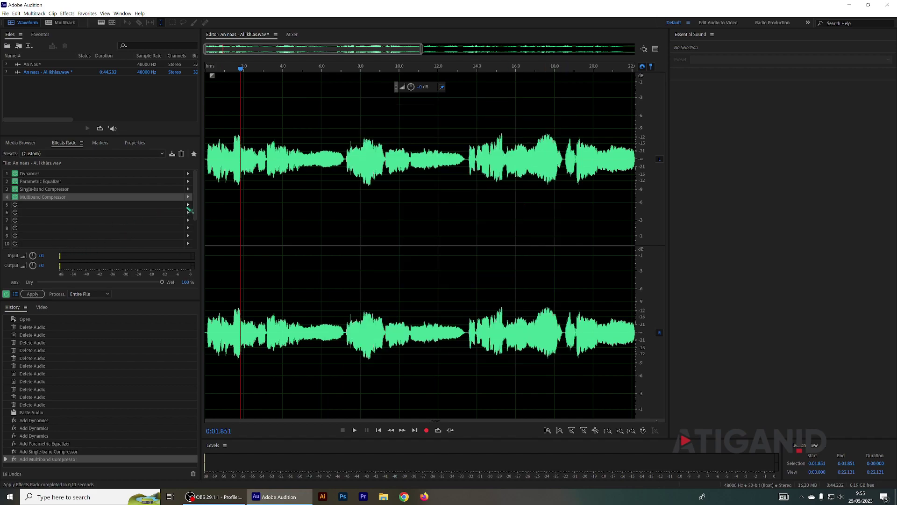
# - Add a Hard Limiter to rack slot 5 with the Limit to -3dB preset, and close its settings
pyautogui.click(188, 205)
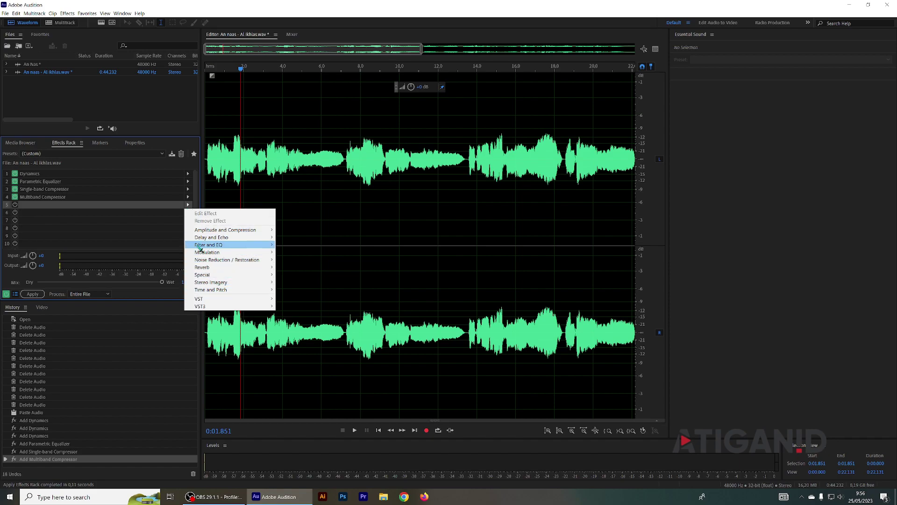
pyautogui.moveTo(200, 247)
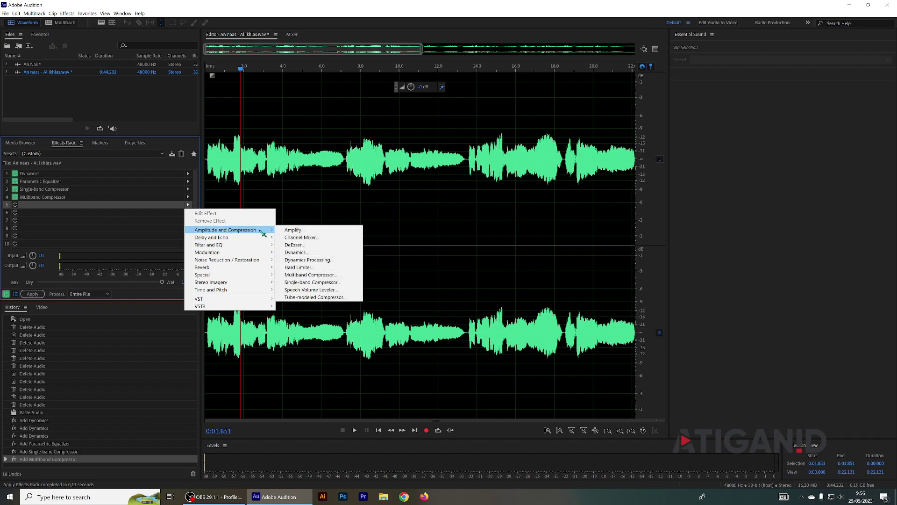
pyautogui.click(317, 268)
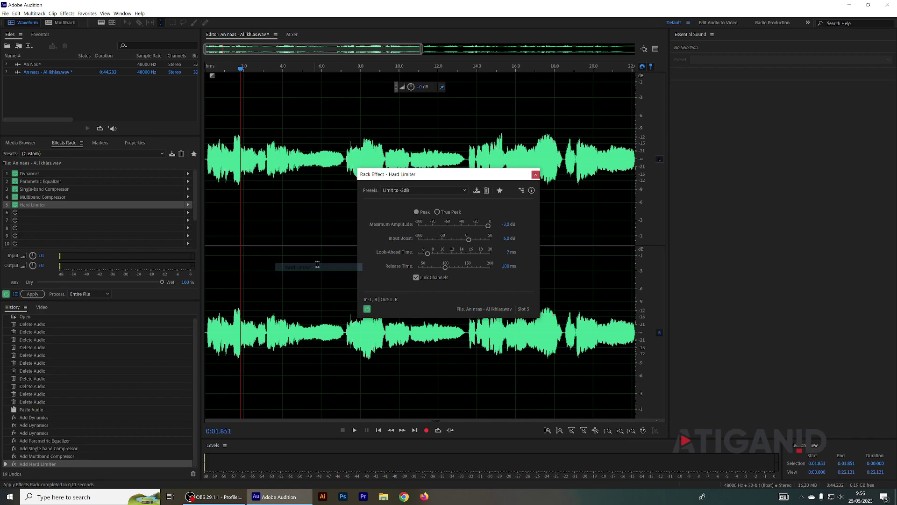
pyautogui.click(424, 191)
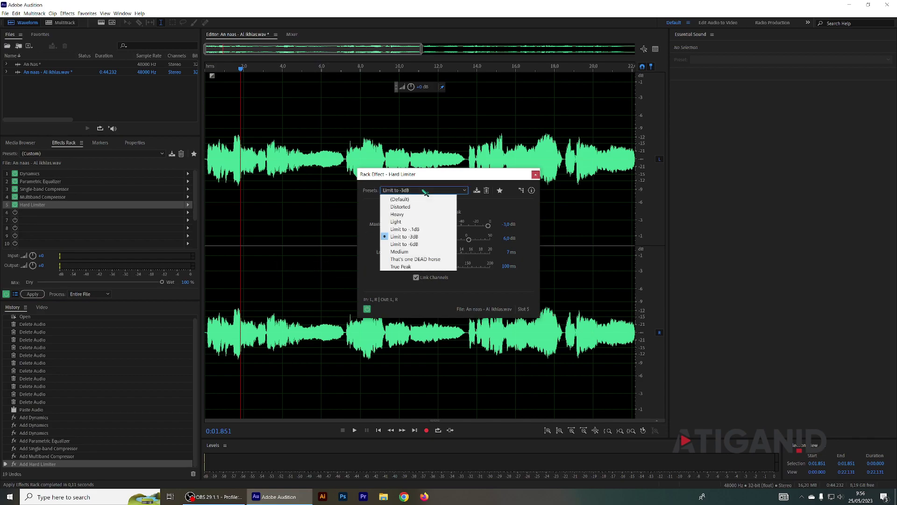
pyautogui.click(420, 240)
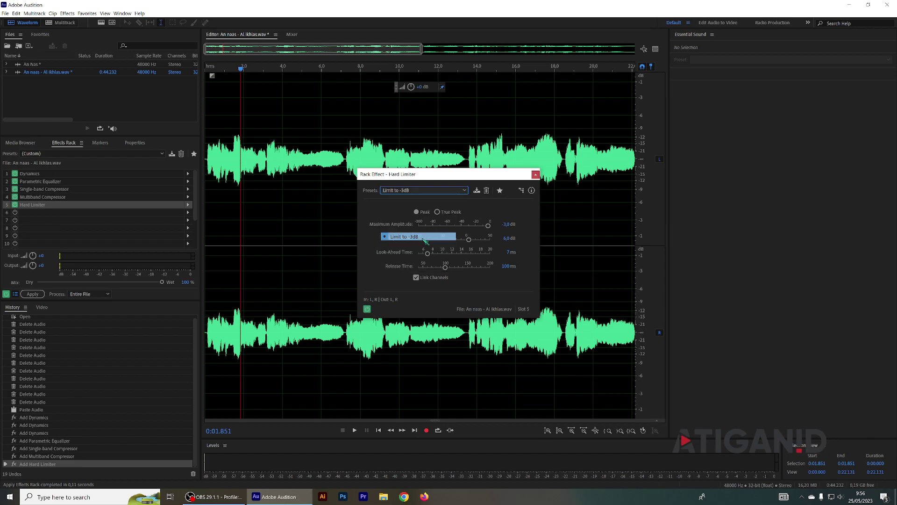
pyautogui.click(535, 175)
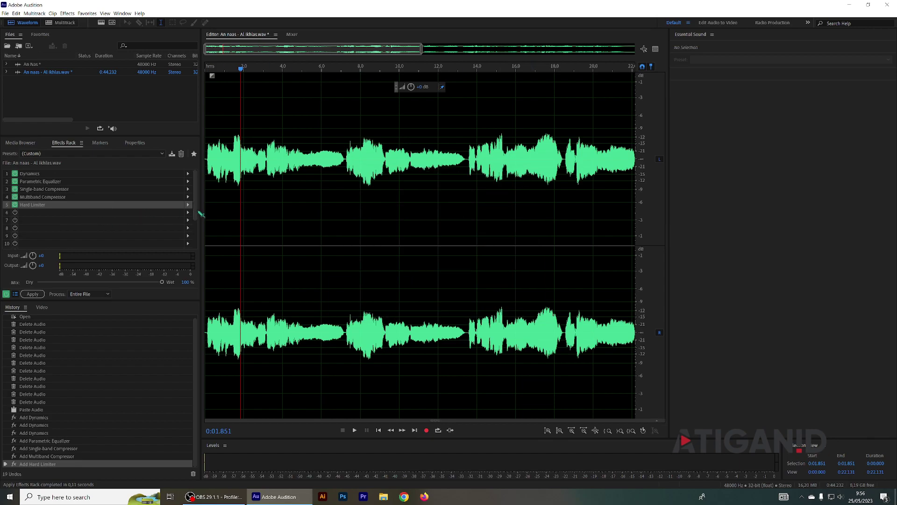
# - Add a Convolution Reverb to rack slot 6, load its (Default) preset and choose the Hall impulse
pyautogui.click(188, 212)
pyautogui.moveTo(233, 261)
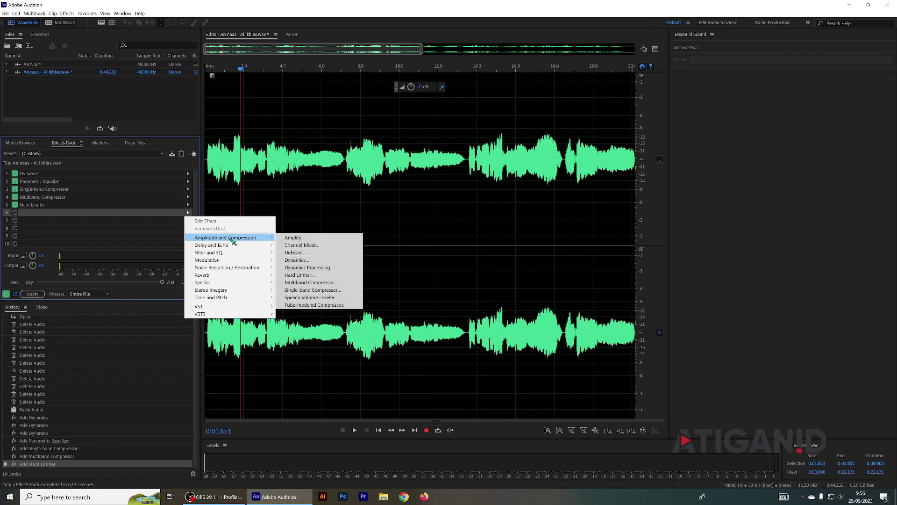
pyautogui.moveTo(226, 277)
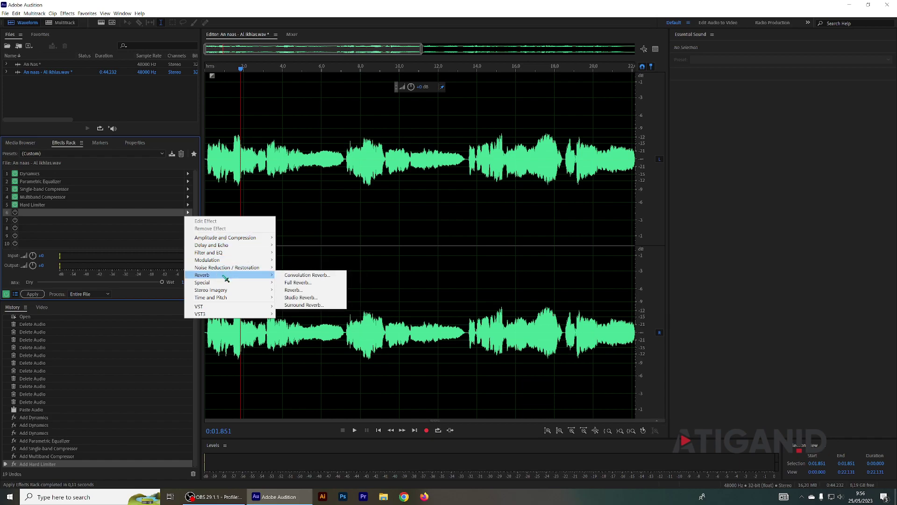
pyautogui.click(307, 275)
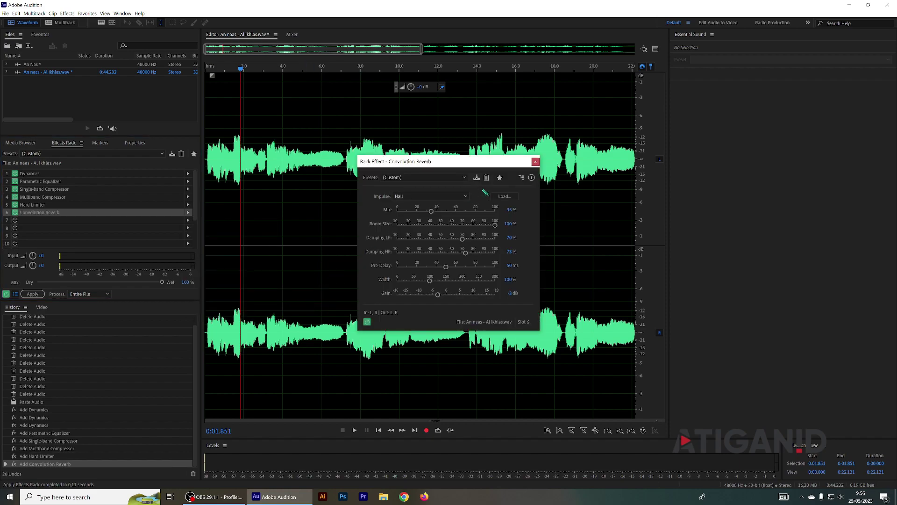
pyautogui.click(441, 178)
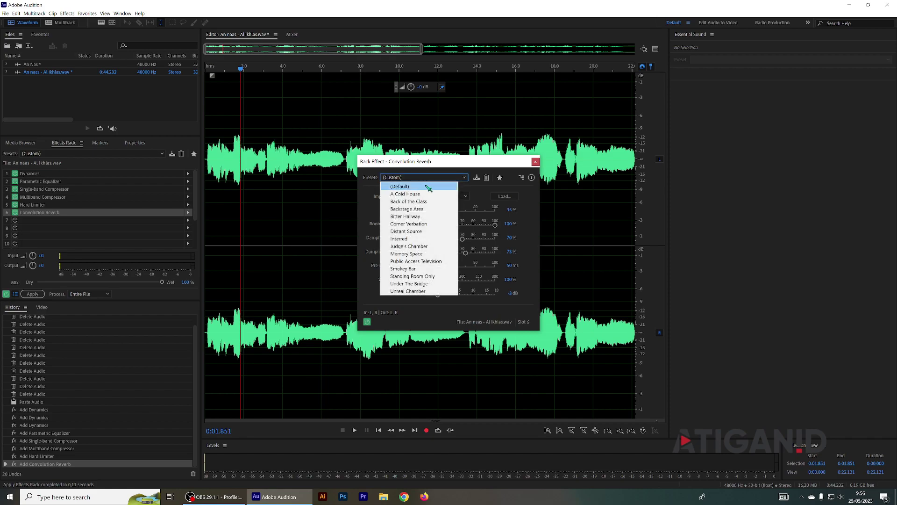
pyautogui.click(401, 187)
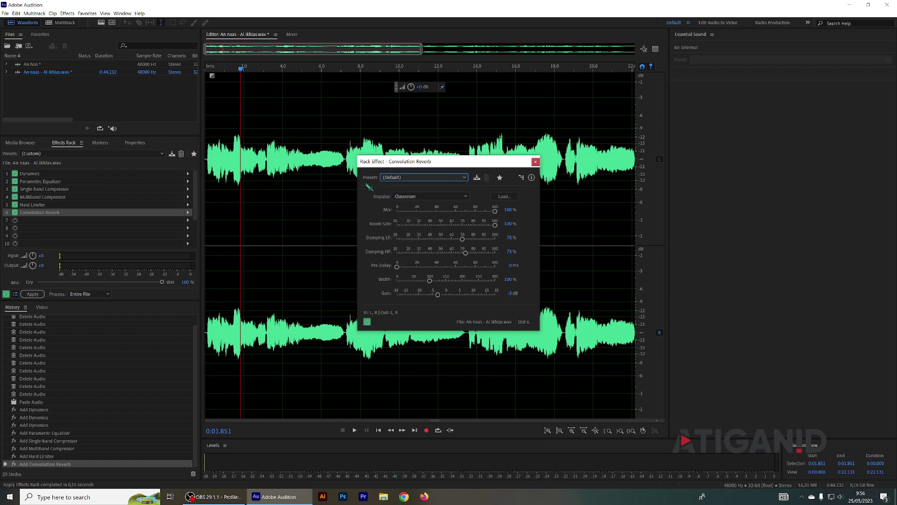
pyautogui.click(411, 200)
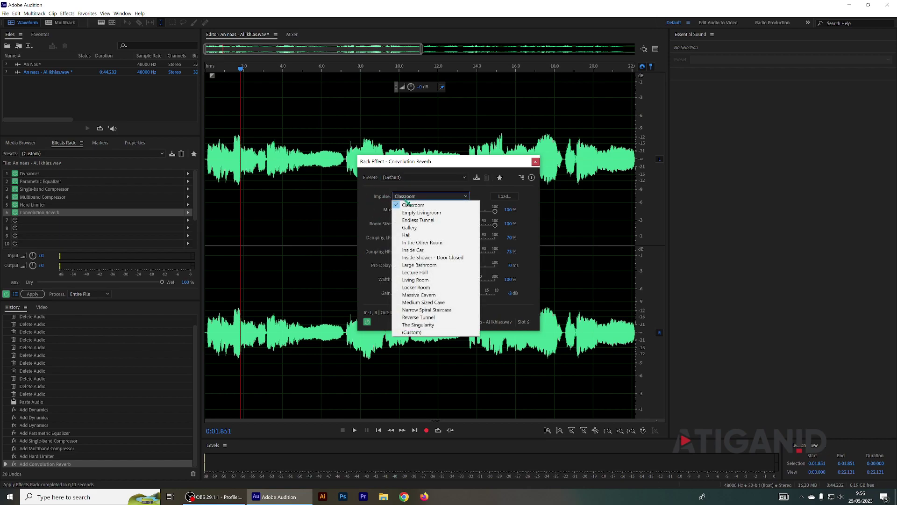
pyautogui.click(409, 236)
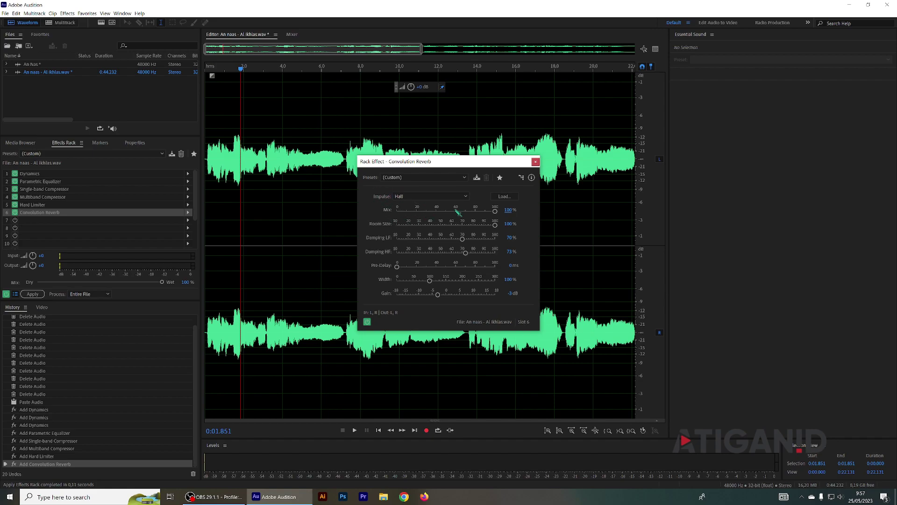
# - Set the Convolution Reverb's mix to 35% and pre-delay to 50 ms, and close its settings
pyautogui.click(509, 210)
pyautogui.write('35')
pyautogui.press('Return')
pyautogui.click(509, 265)
pyautogui.write('50')
pyautogui.press('Return')
pyautogui.click(536, 162)
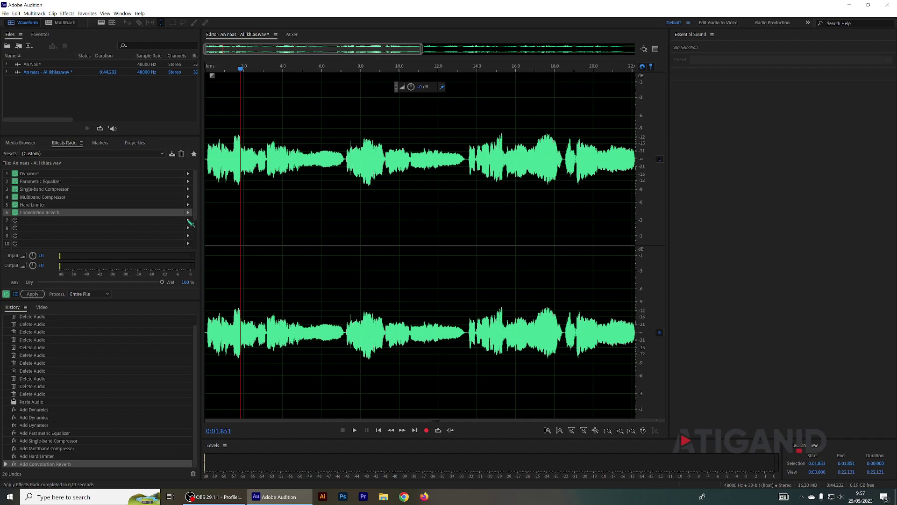
# - Add a Mastering effect to rack slot 7 and load its Subtle Clarity preset
pyautogui.click(189, 220)
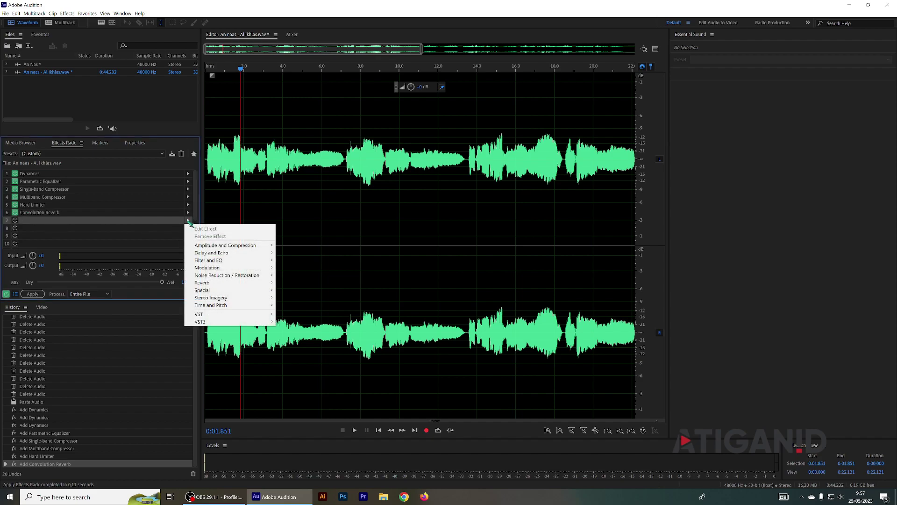
pyautogui.moveTo(208, 291)
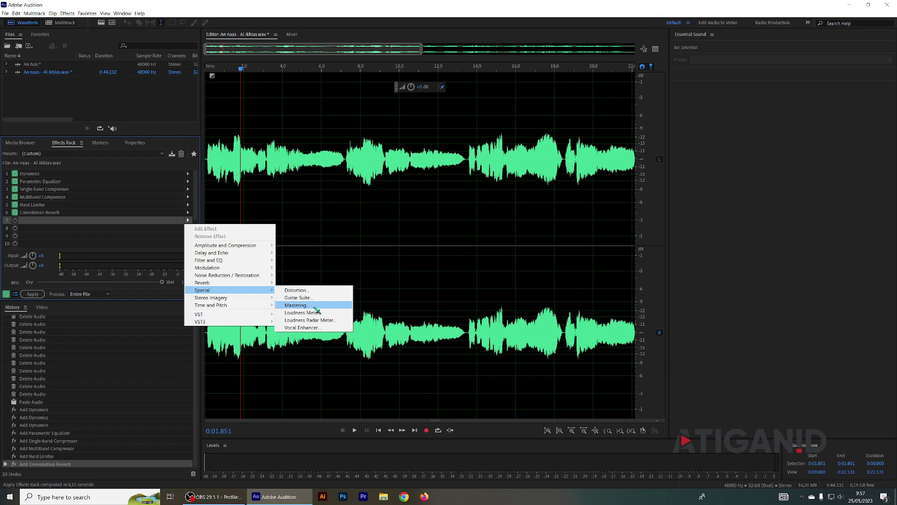
pyautogui.click(299, 305)
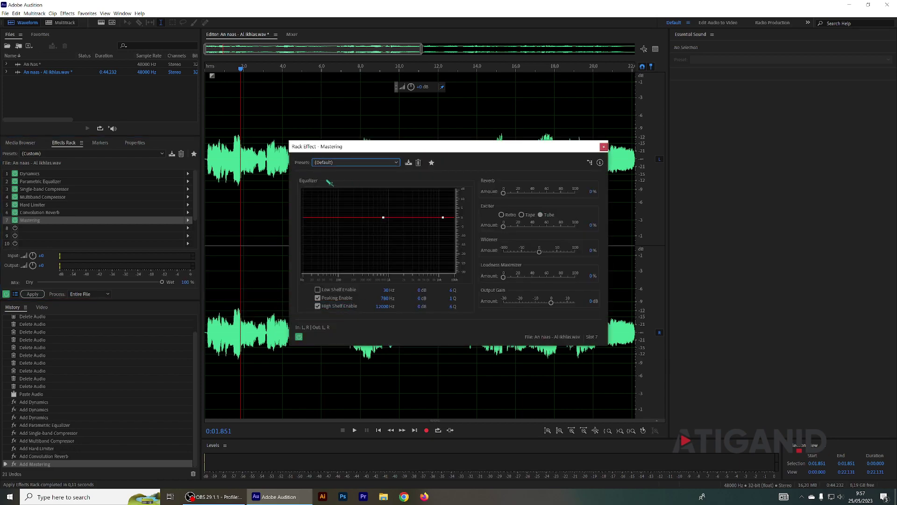
pyautogui.click(331, 164)
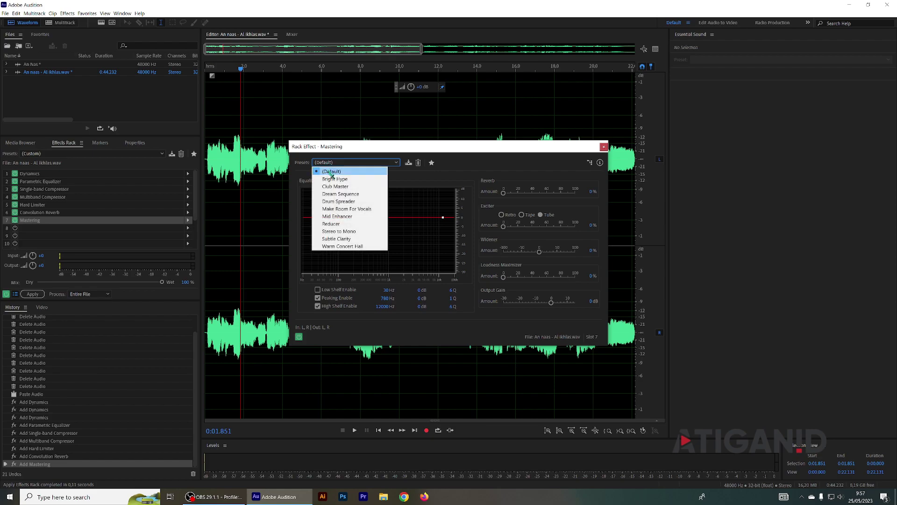
pyautogui.click(344, 240)
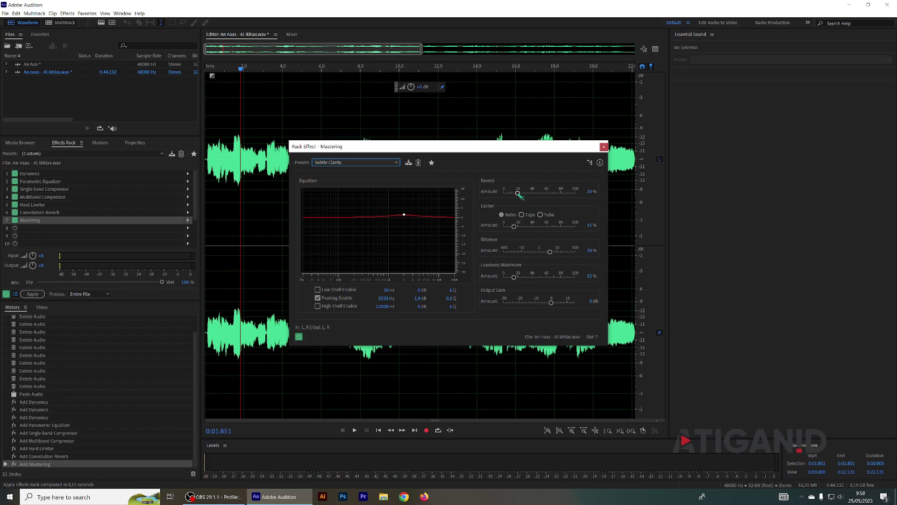
# - Set the Mastering effect's reverb amount to 0% and its exciter to Tube, and close its settings
pyautogui.moveTo(518, 193); pyautogui.dragTo(505, 193)
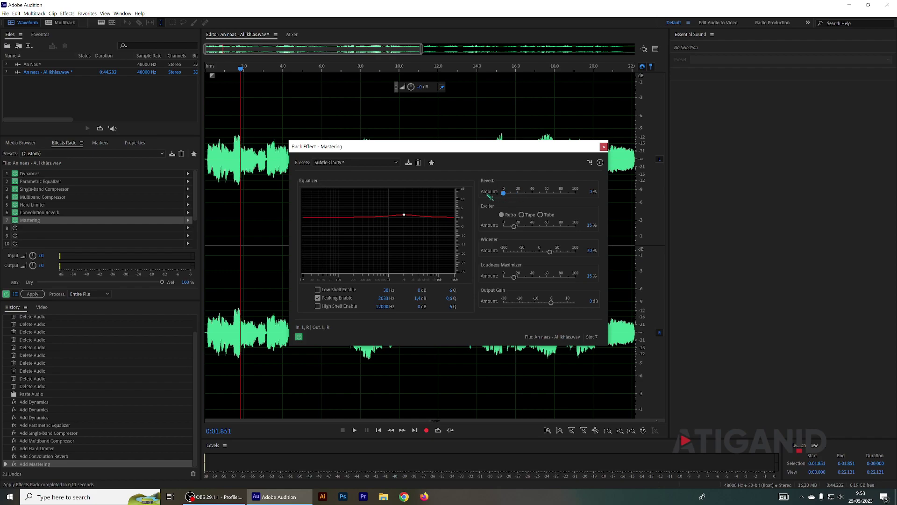
pyautogui.click(541, 215)
pyautogui.click(603, 147)
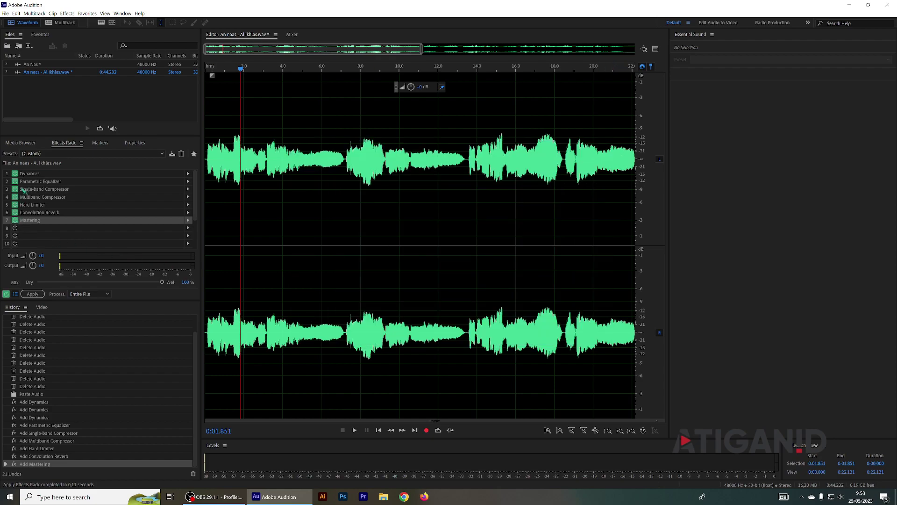
# - Save the whole effects rack as a preset named Ngaji and check the rack's preset list for it
pyautogui.click(31, 174)
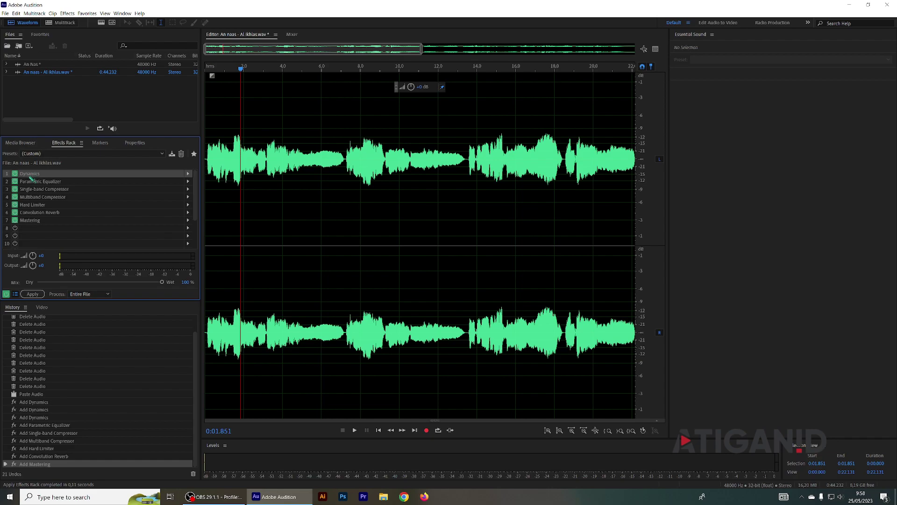
pyautogui.click(172, 154)
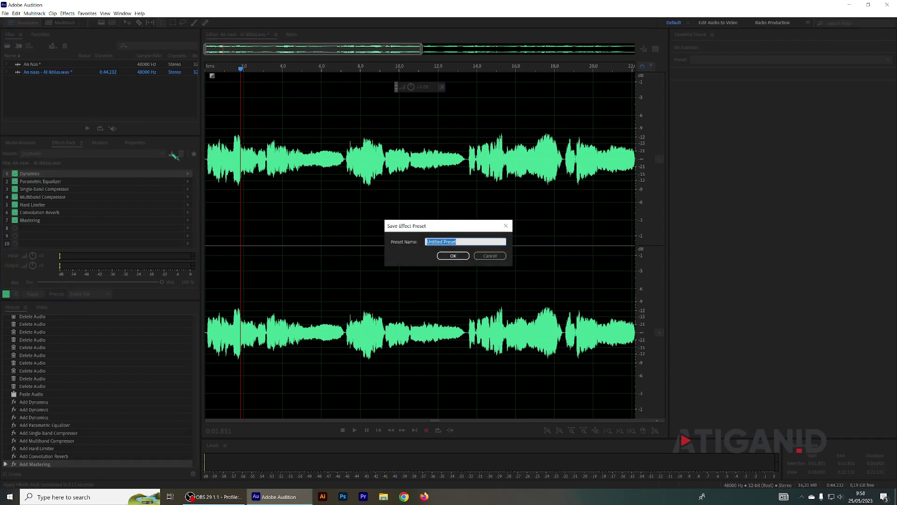
pyautogui.write('Ngaji')
pyautogui.click(453, 255)
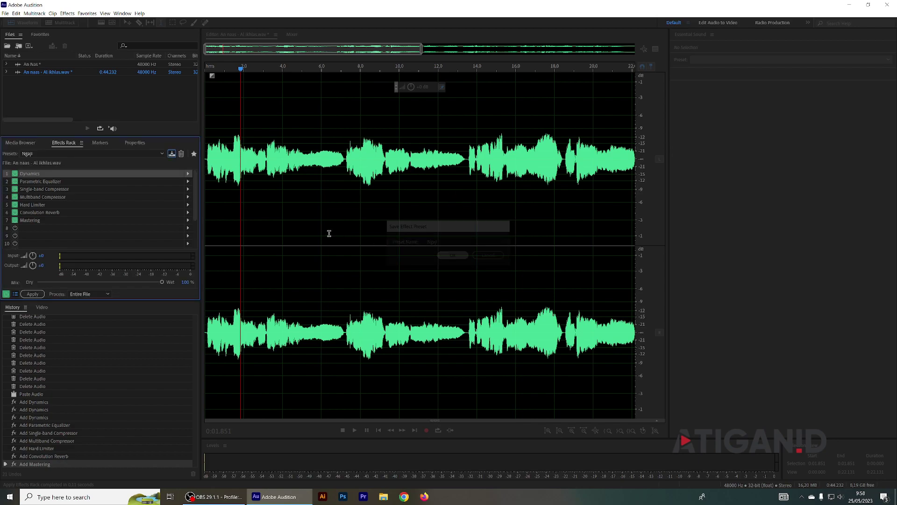
pyautogui.click(161, 155)
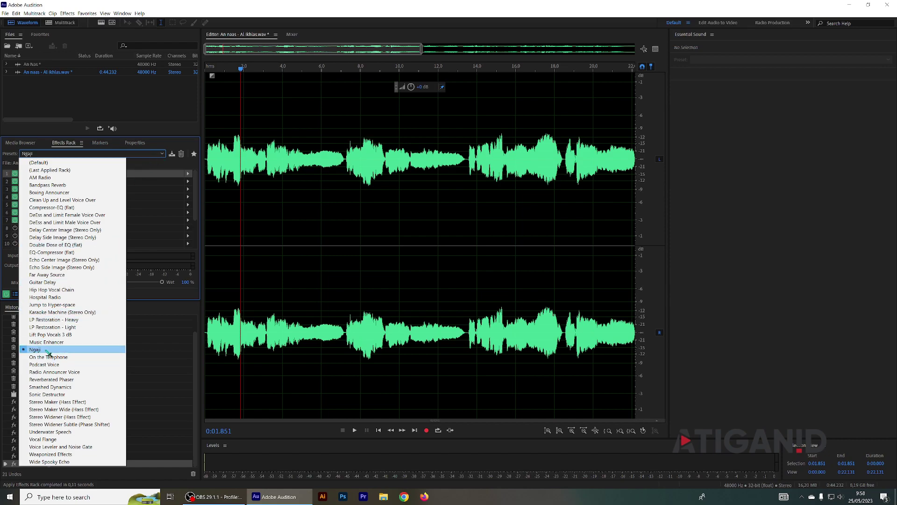
# - Apply the effects rack to the entire file
pyautogui.click(207, 85)
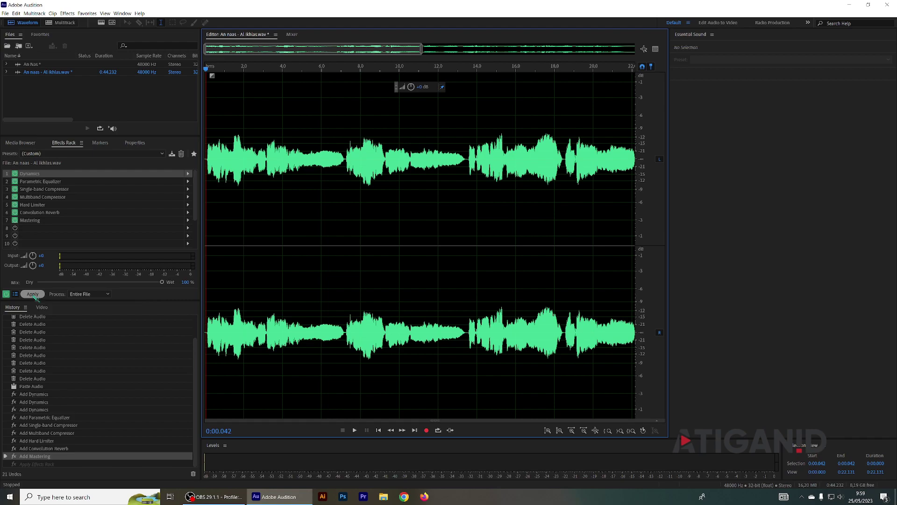
pyautogui.moveTo(394, 80); pyautogui.dragTo(217, 140)
pyautogui.click(349, 153)
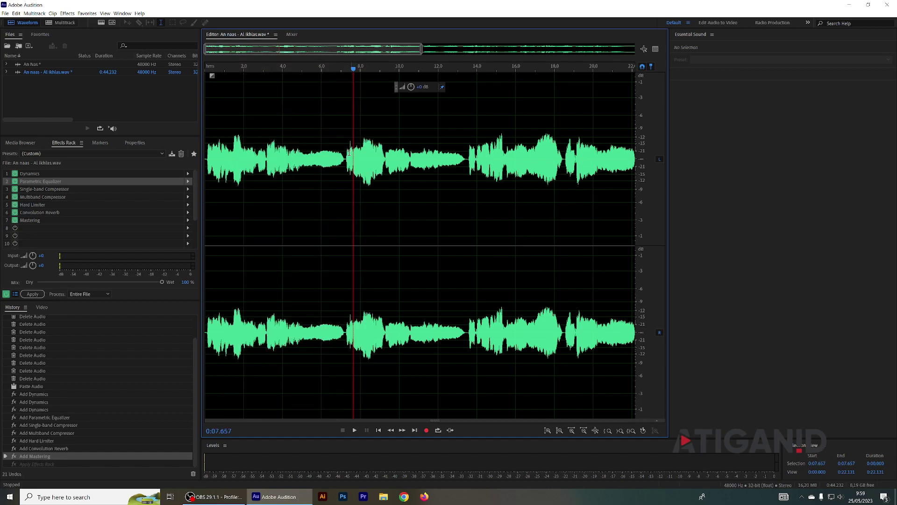
pyautogui.click(32, 294)
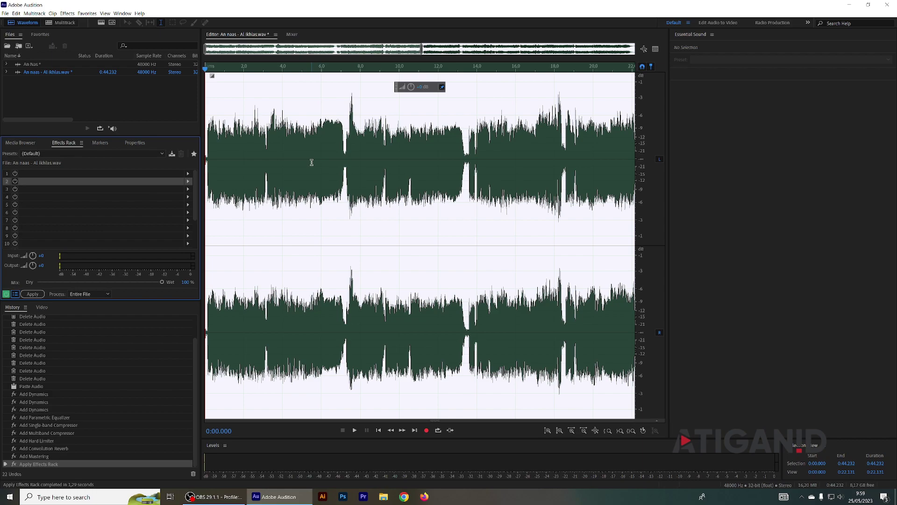
# - Play the processed recording from the start, and place the playhead near its end at about 0:42.8
pyautogui.click(244, 153)
pyautogui.moveTo(582, 153); pyautogui.dragTo(205, 155)
pyautogui.click(206, 154)
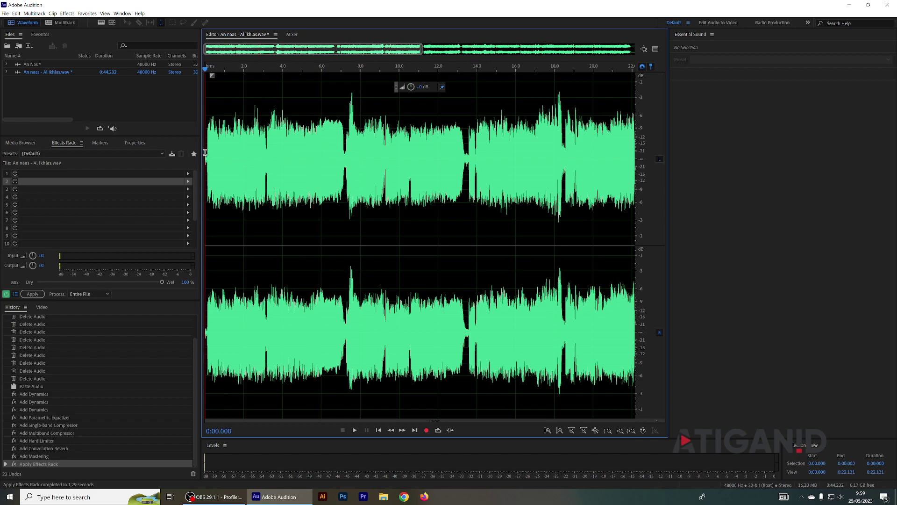
pyautogui.press('space')
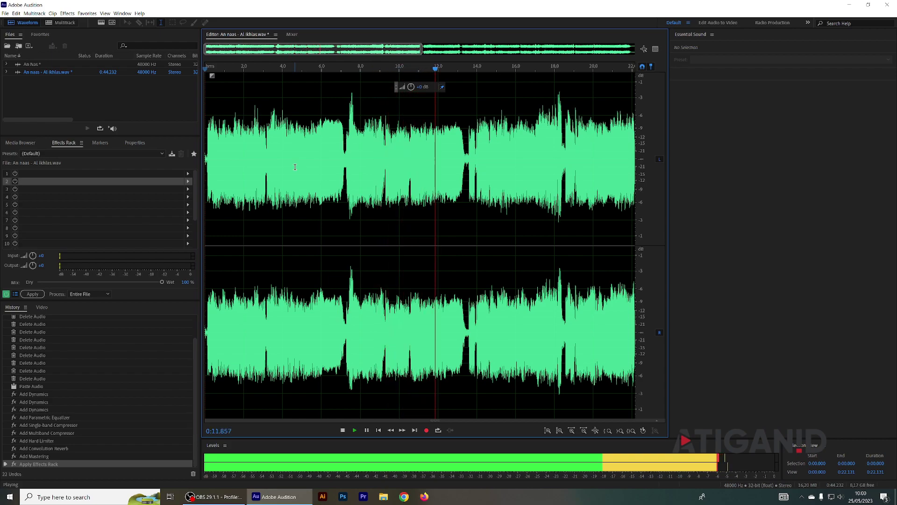
pyautogui.press('End')
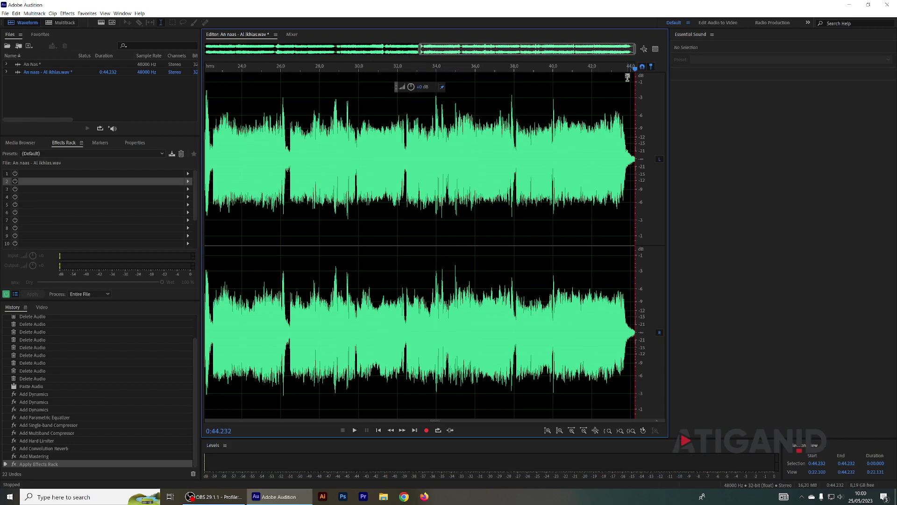
pyautogui.moveTo(634, 69); pyautogui.dragTo(607, 76)
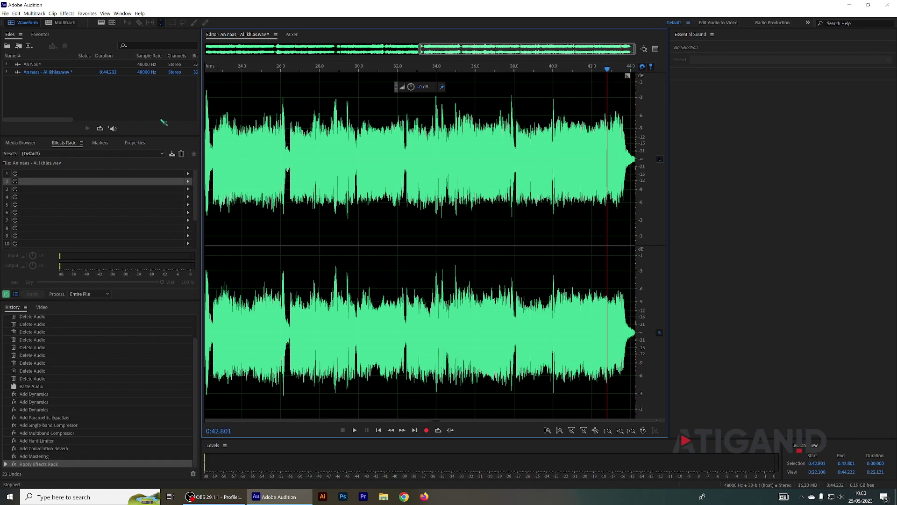
# - Export the processed file as An naas edit.wav in Wave PCM format to the Documents folder
pyautogui.click(5, 13)
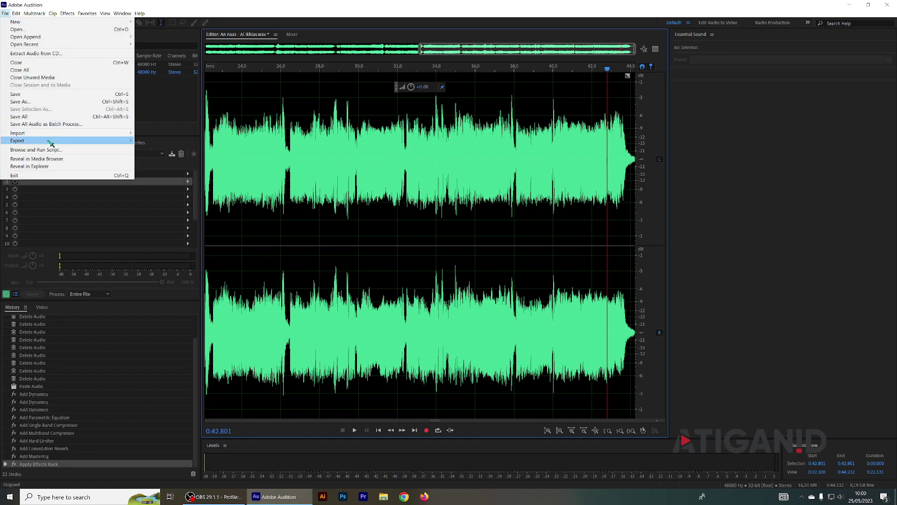
pyautogui.moveTo(49, 142)
pyautogui.click(150, 141)
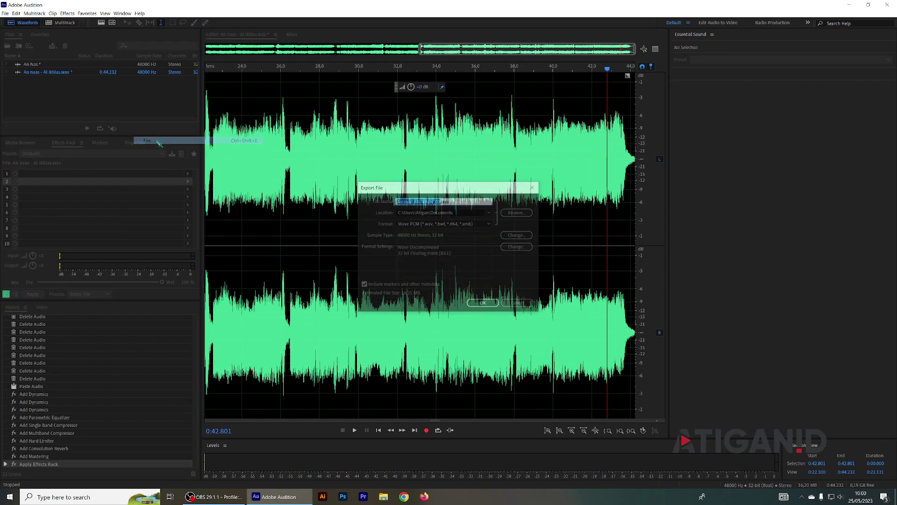
pyautogui.click(443, 202)
pyautogui.moveTo(441, 200); pyautogui.dragTo(413, 202)
pyautogui.press('BackSpace')
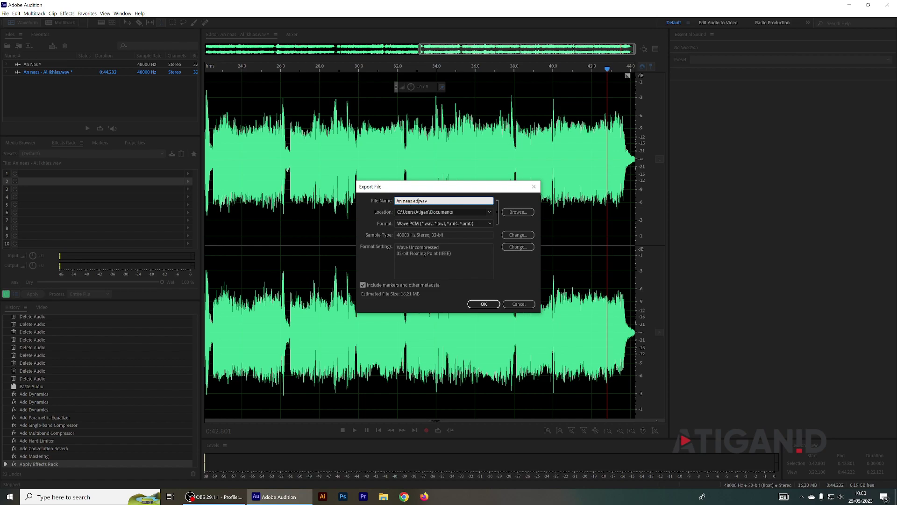
pyautogui.click(484, 303)
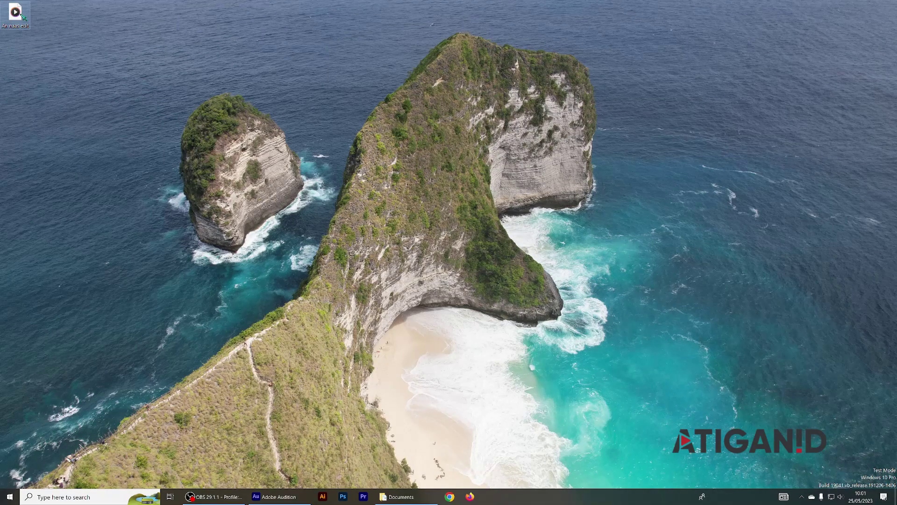
# - Play the exported An naas edit file from the desktop in Media Player, close the player, and switch back to Adobe Audition
pyautogui.doubleClick(21, 17)
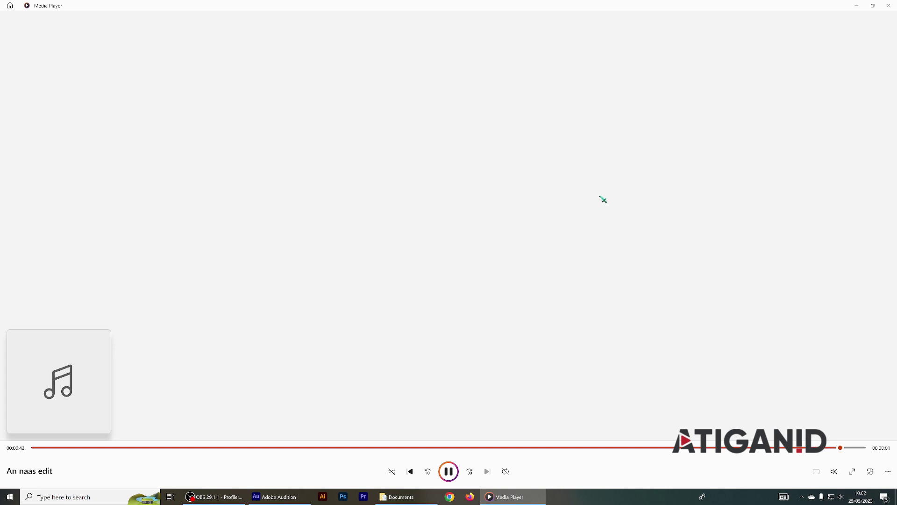
pyautogui.hotkey('alt', 'F4')
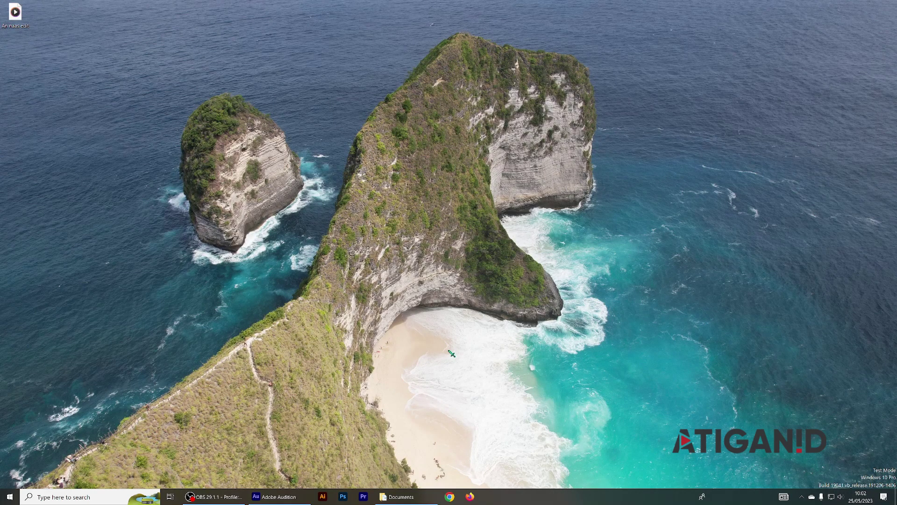
pyautogui.click(215, 497)
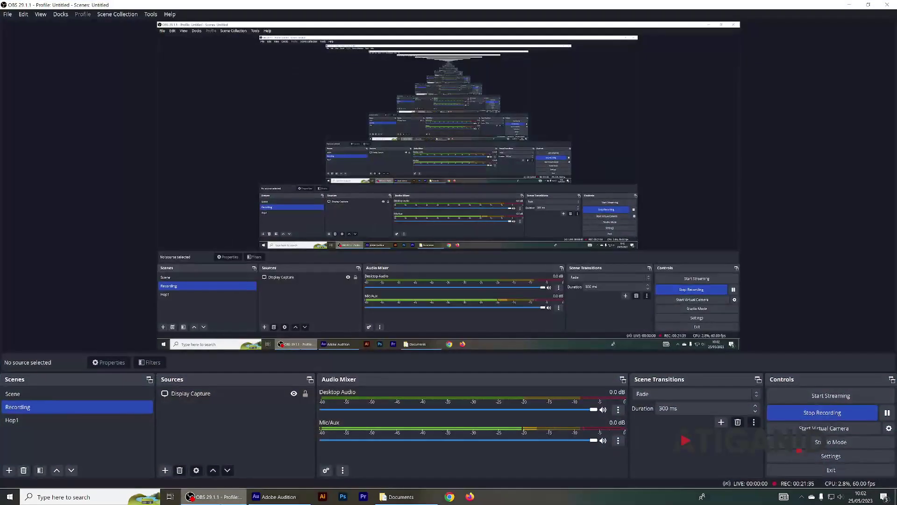
pyautogui.click(292, 500)
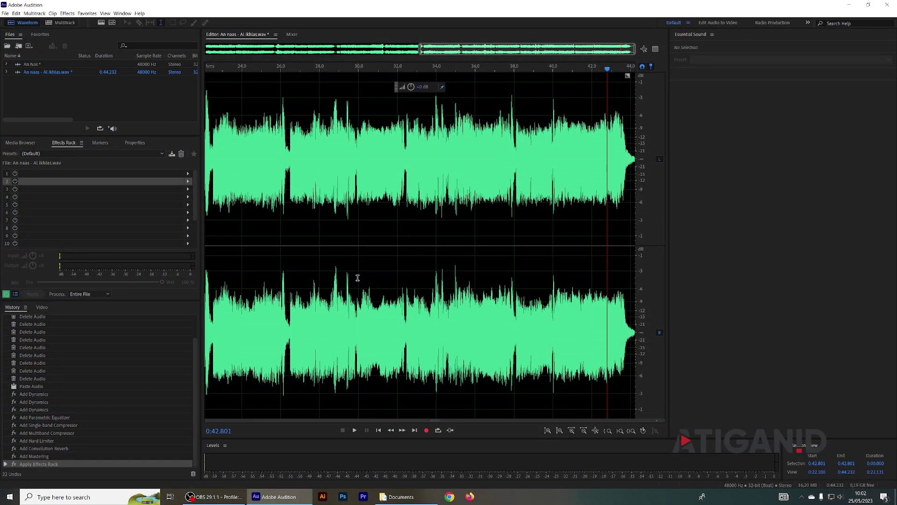